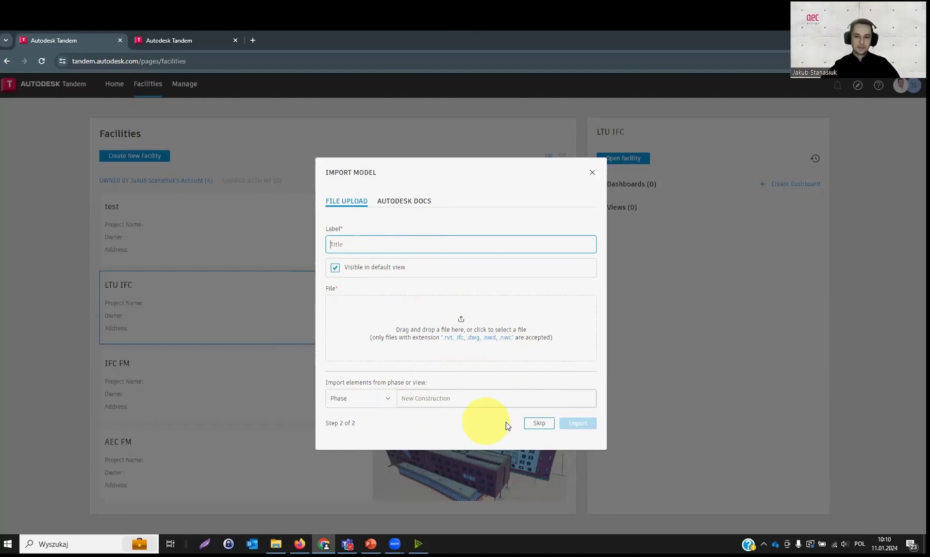
Skip the model import for the test facility and switch to the already open LTU IFC facility.
click(537, 422)
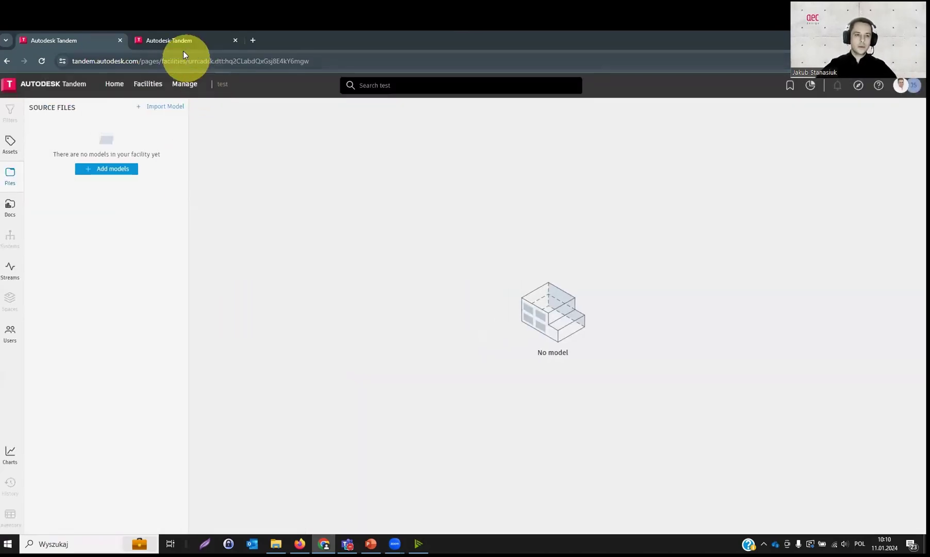
click(181, 43)
click(491, 326)
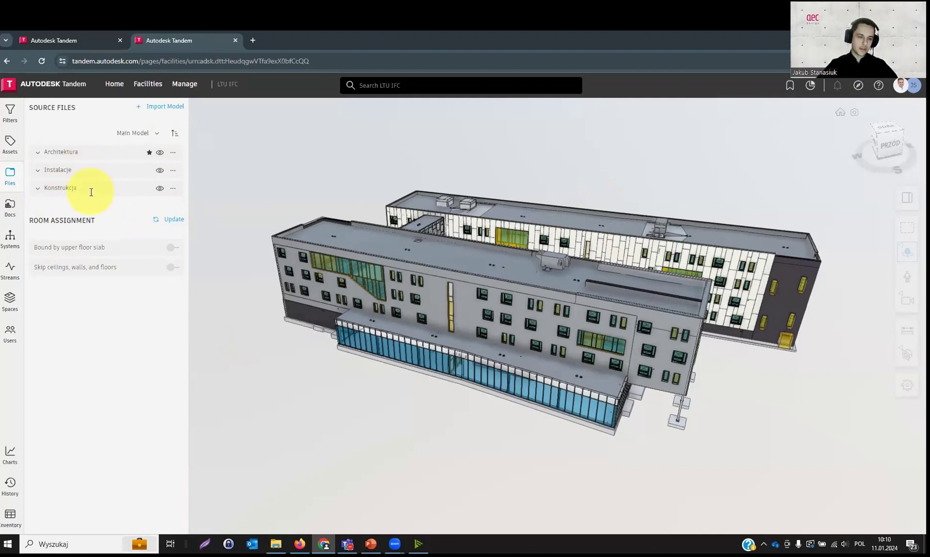
Check the available actions for the Architektura source file, and show the facility's filters.
click(173, 155)
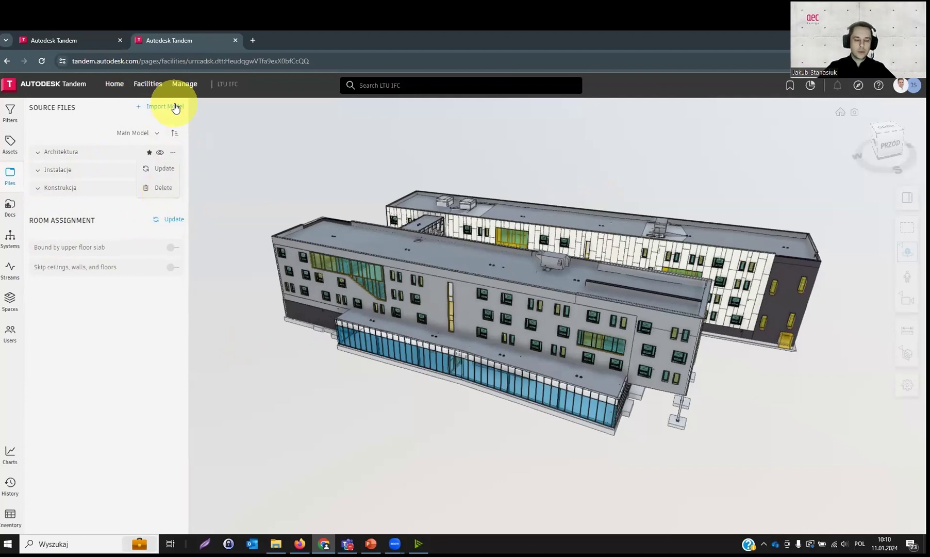
click(113, 112)
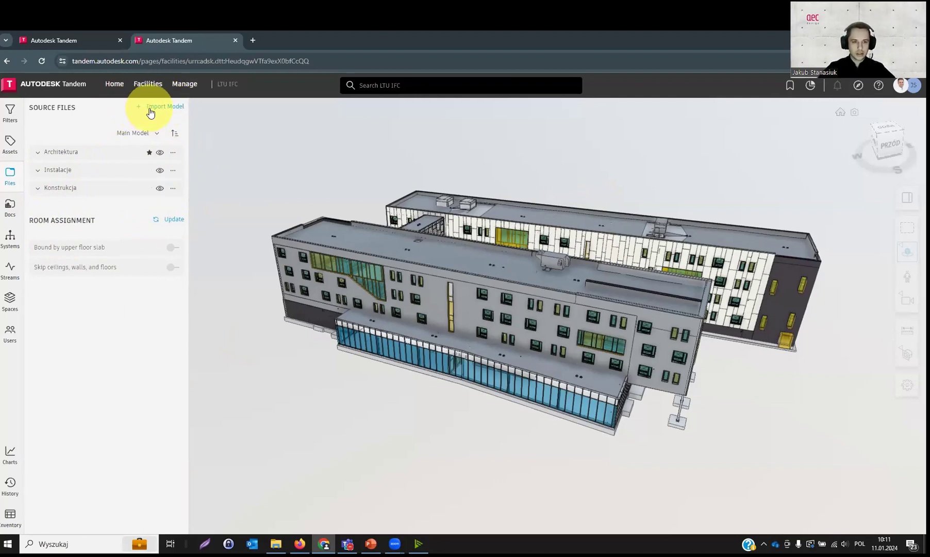
click(10, 112)
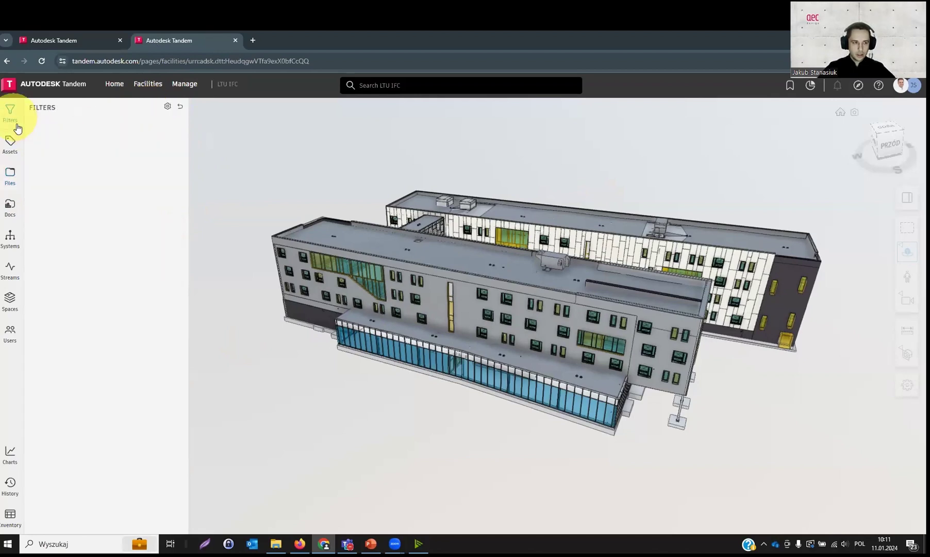
click(429, 282)
click(368, 422)
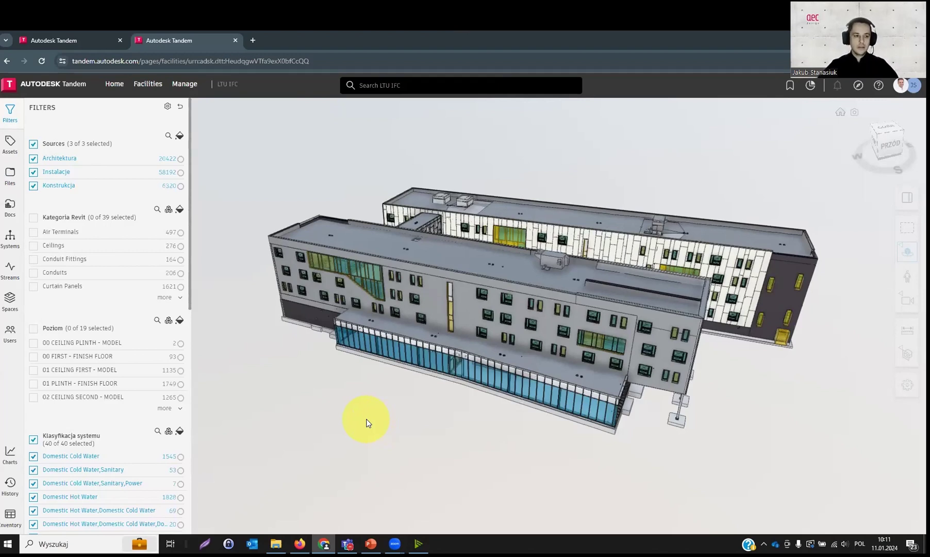
Open the filter configuration and remove Klasyfikacja systemu from the selected properties.
click(168, 106)
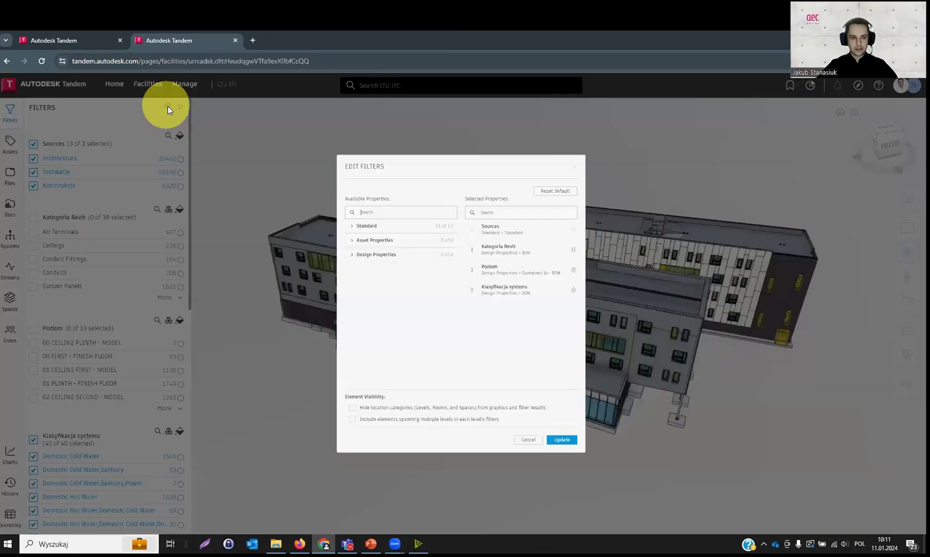
click(501, 324)
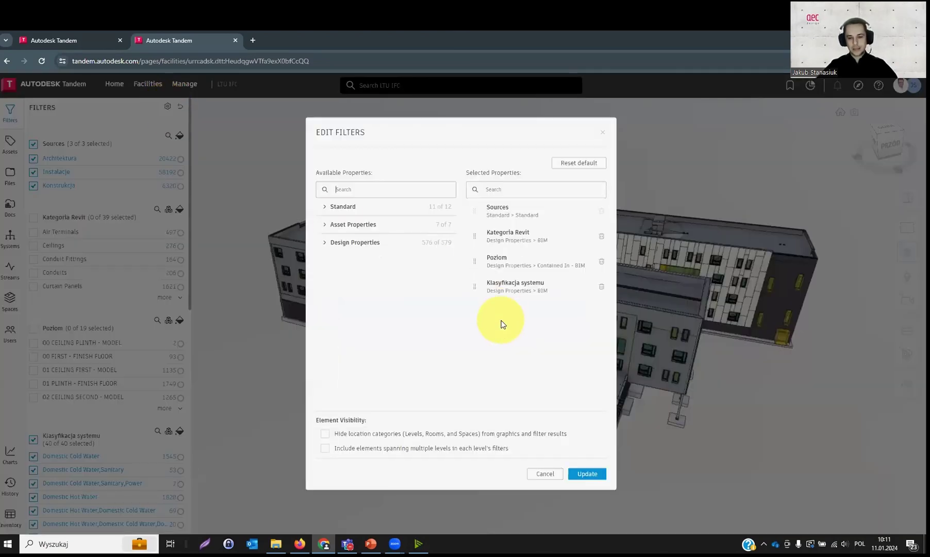
click(540, 345)
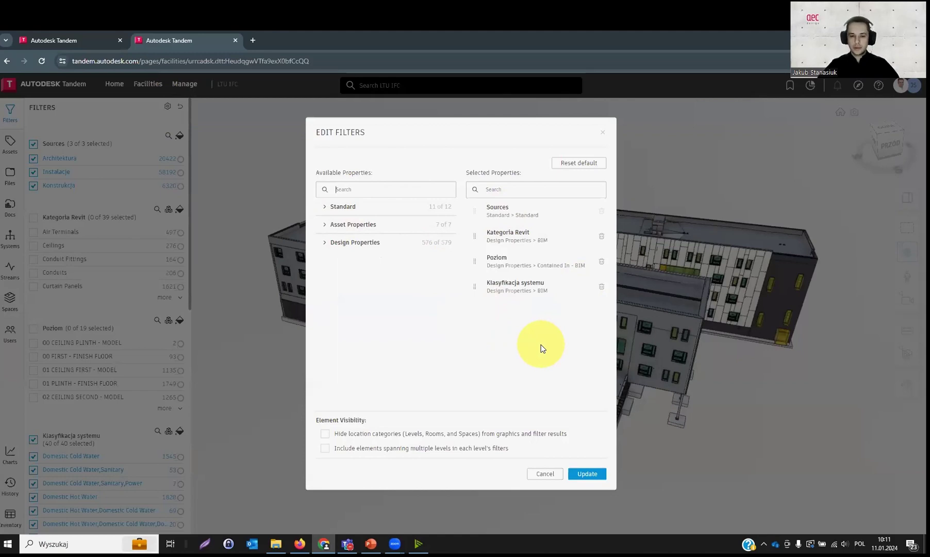
click(601, 286)
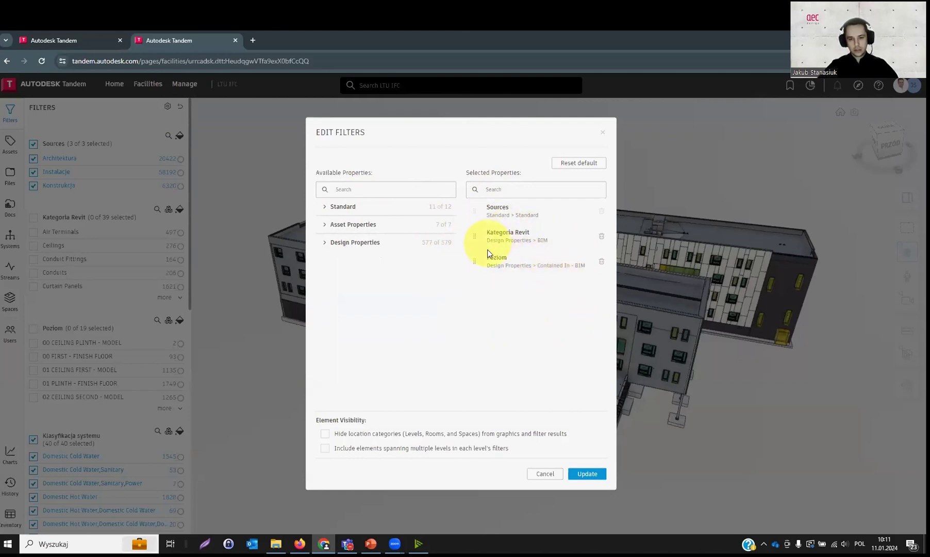
Search the available properties for "klasyfik", add the BIM property Klasyfikacja systemu and update the filters.
click(387, 189)
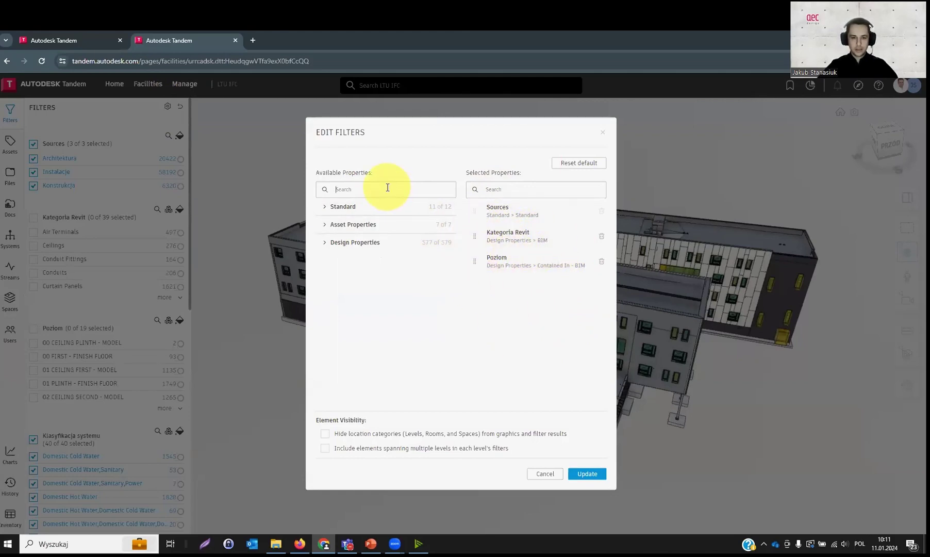
text(klasyfik)
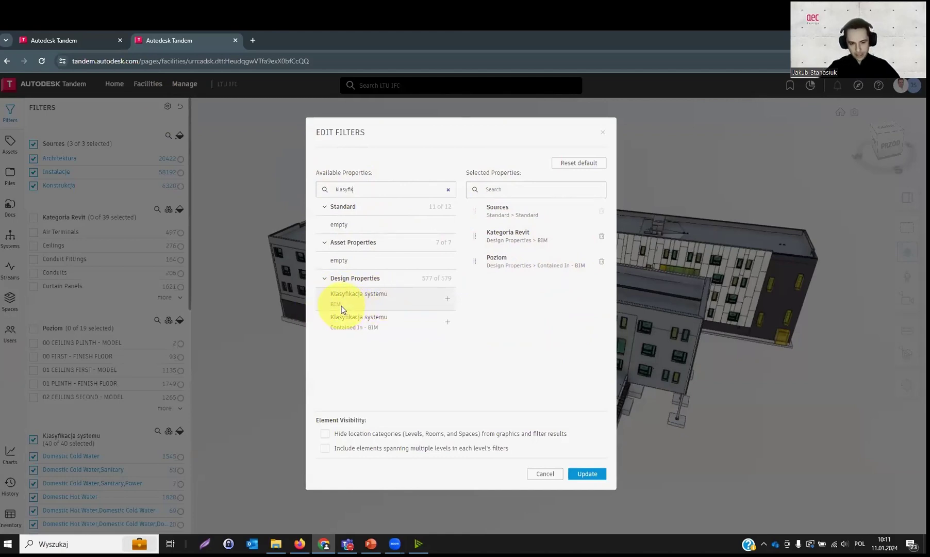
click(447, 298)
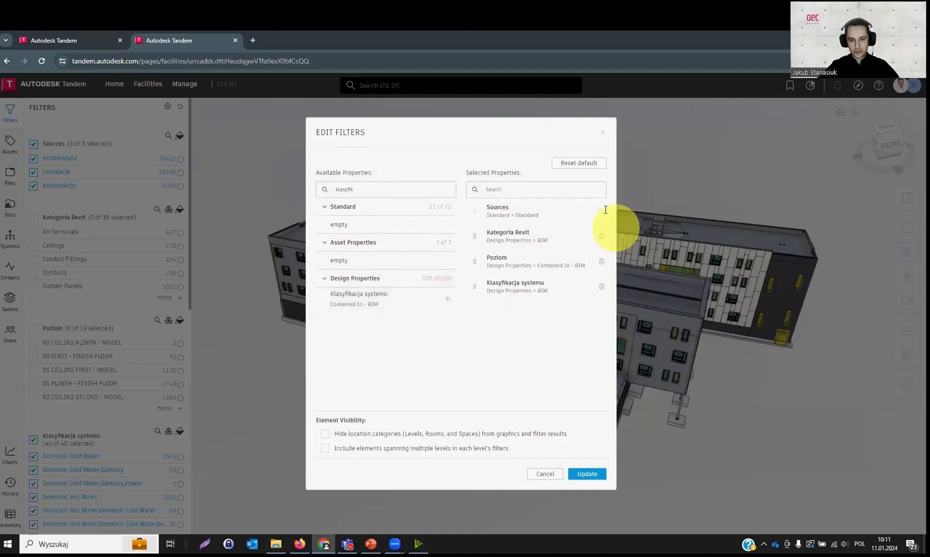
click(587, 473)
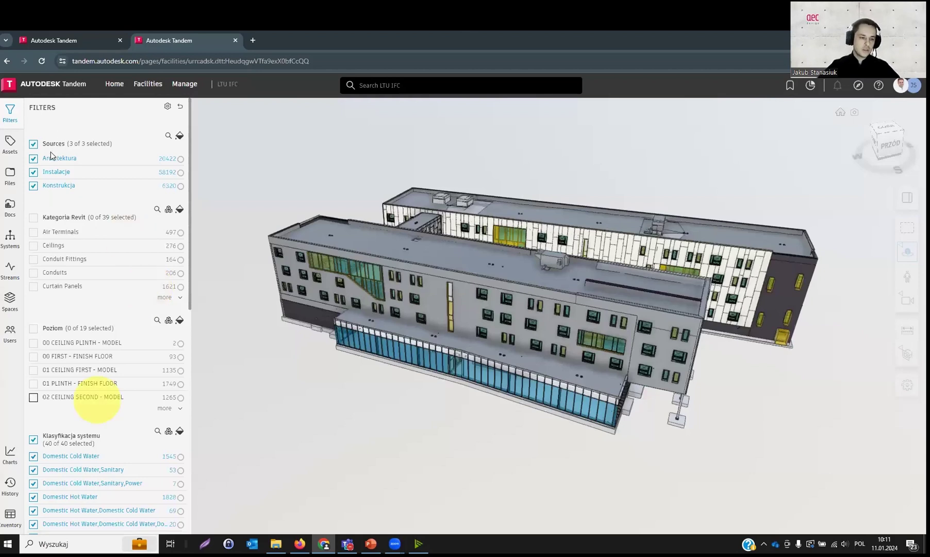
Clear all sources, view the Konstrukcja and Instalacje models in turn, and leave only Konstrukcja shown.
click(34, 145)
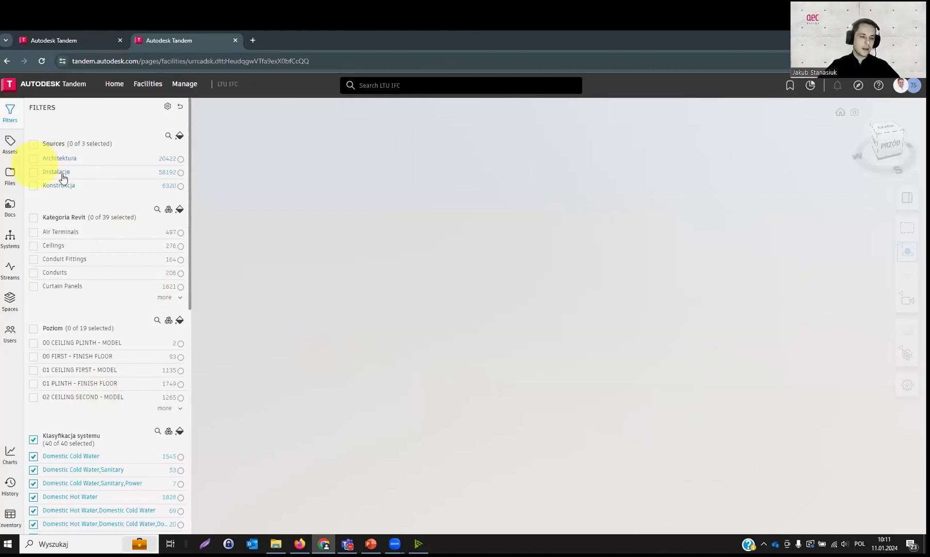
click(61, 183)
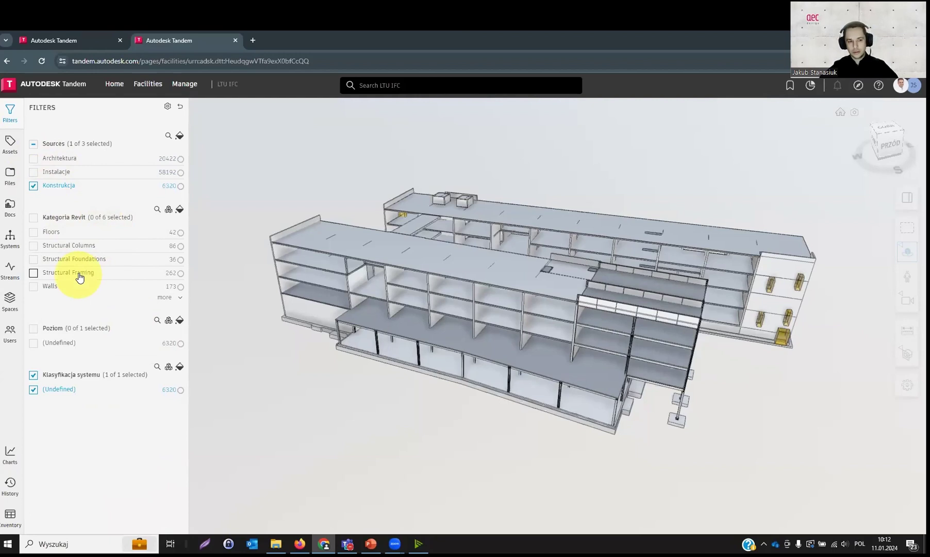
click(39, 173)
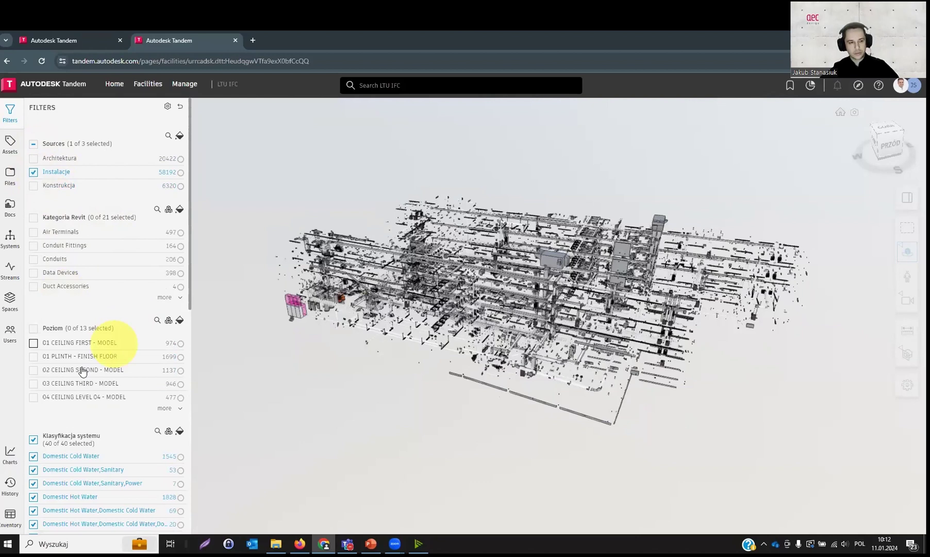
click(33, 186)
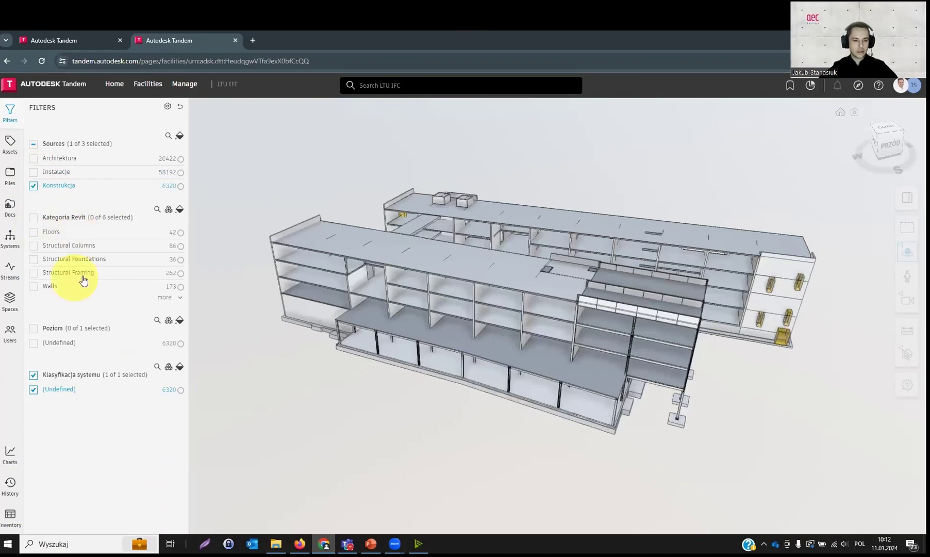
Filter the Konstrukcja model to show only the Floors category and inspect the slabs.
click(33, 232)
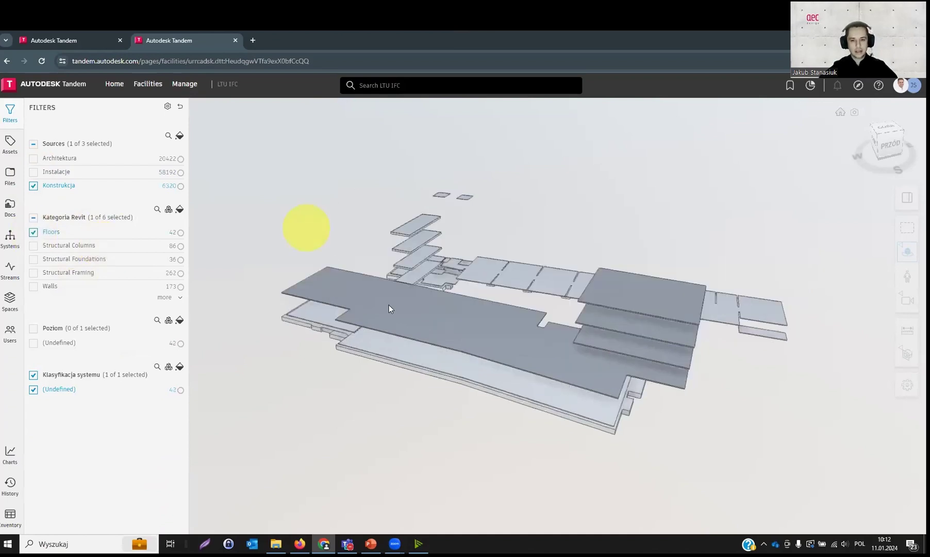
click(362, 306)
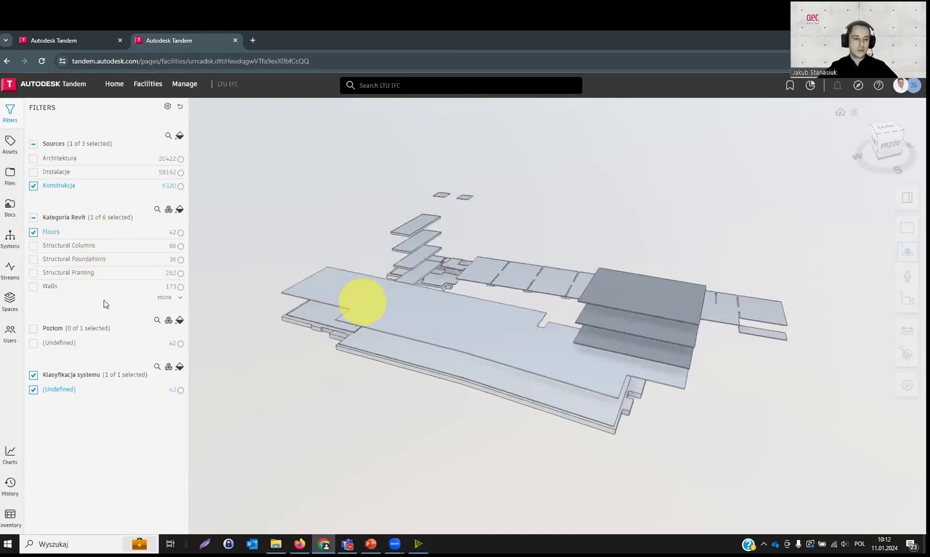
key(Escape)
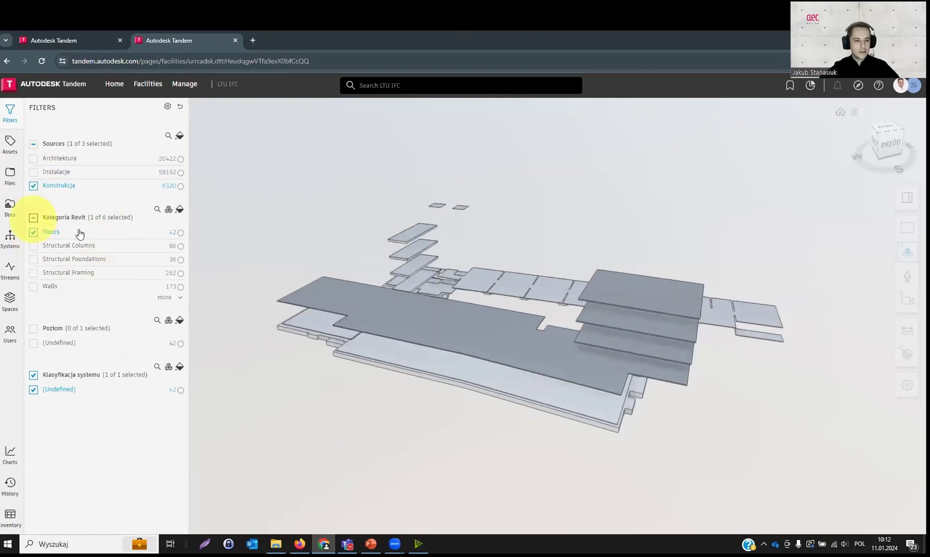
Colour the Konstrukcja model's elements by Kategoria Revit and inspect the coloured structure.
click(180, 209)
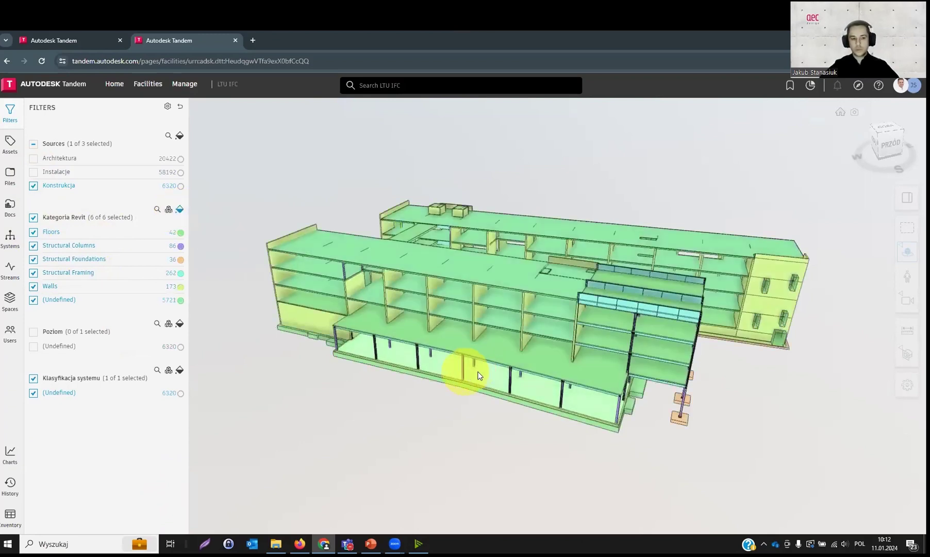
drag(453, 367, 455, 370)
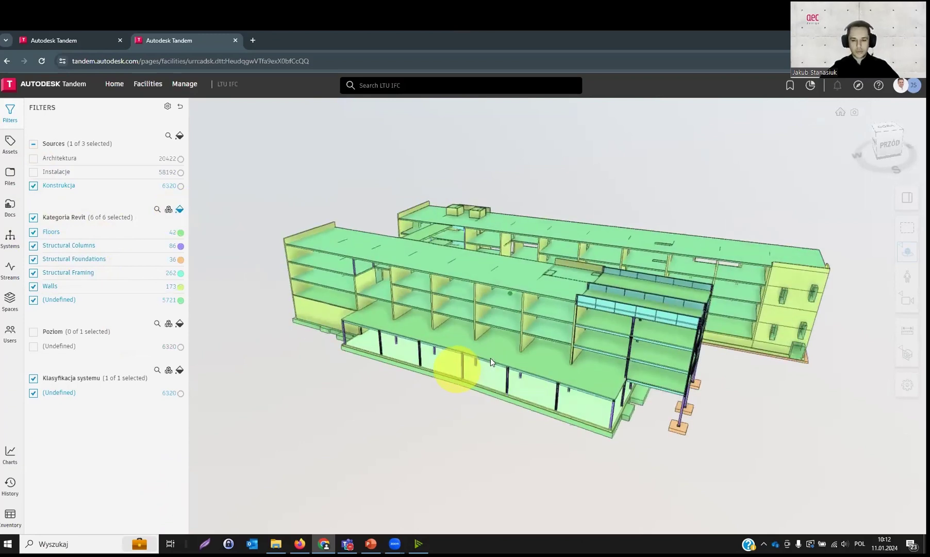
drag(515, 381, 501, 383)
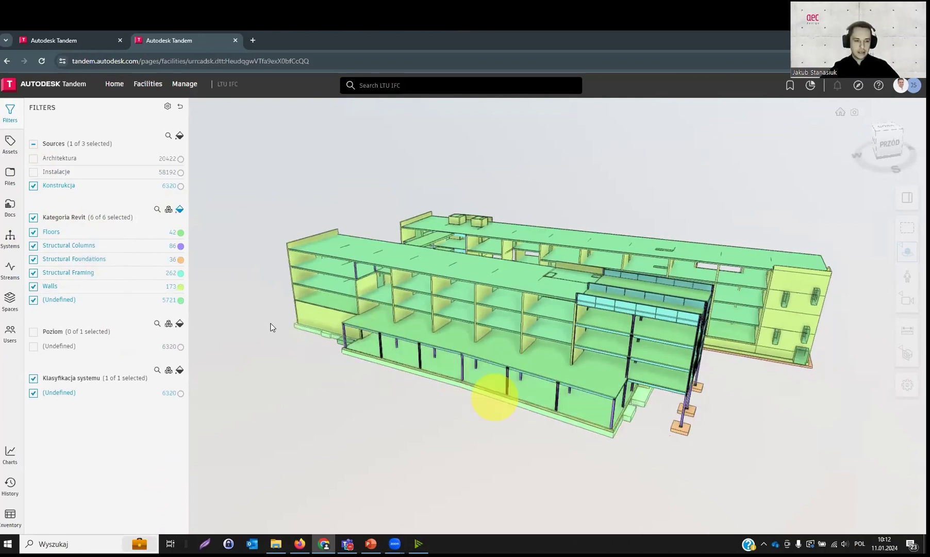
click(77, 229)
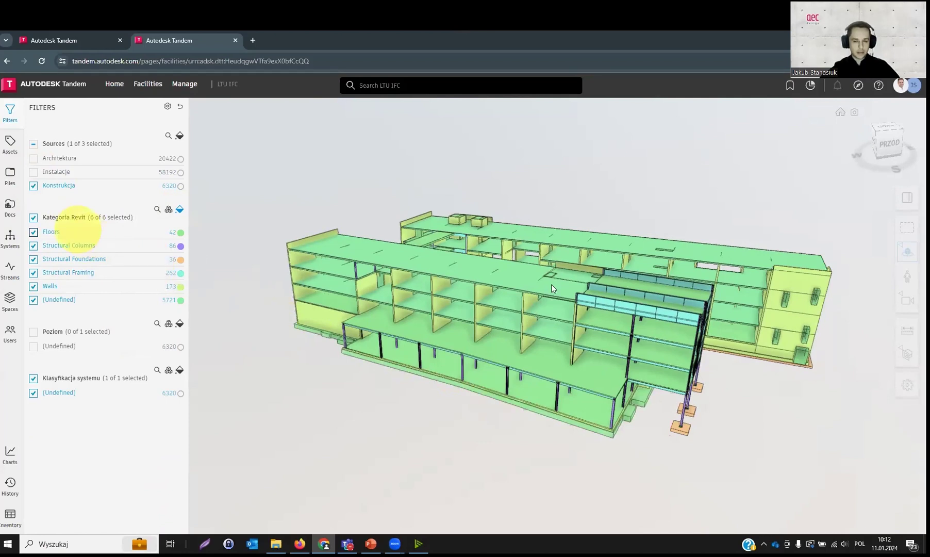
click(704, 283)
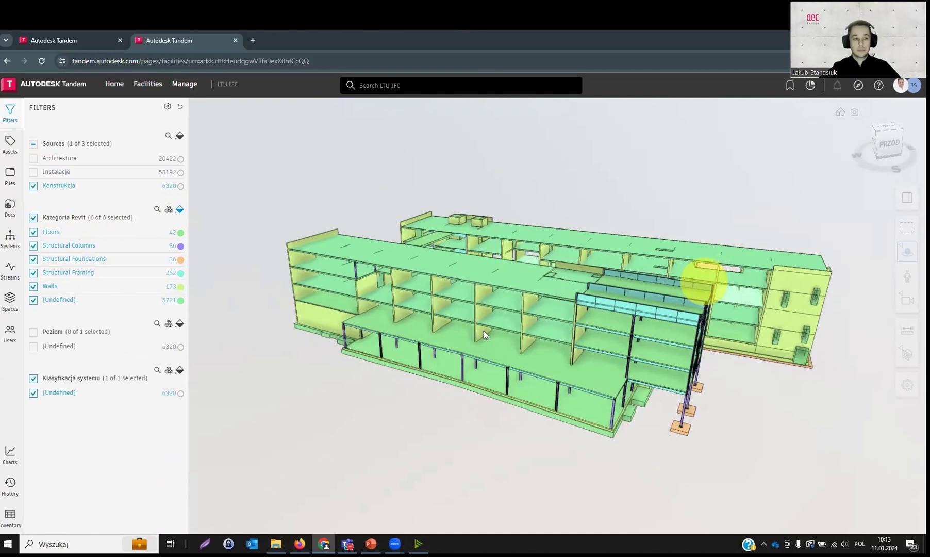
click(631, 195)
Save the current colour-coded structural display as a new view named "Konstrukcja" and close the views list.
click(790, 86)
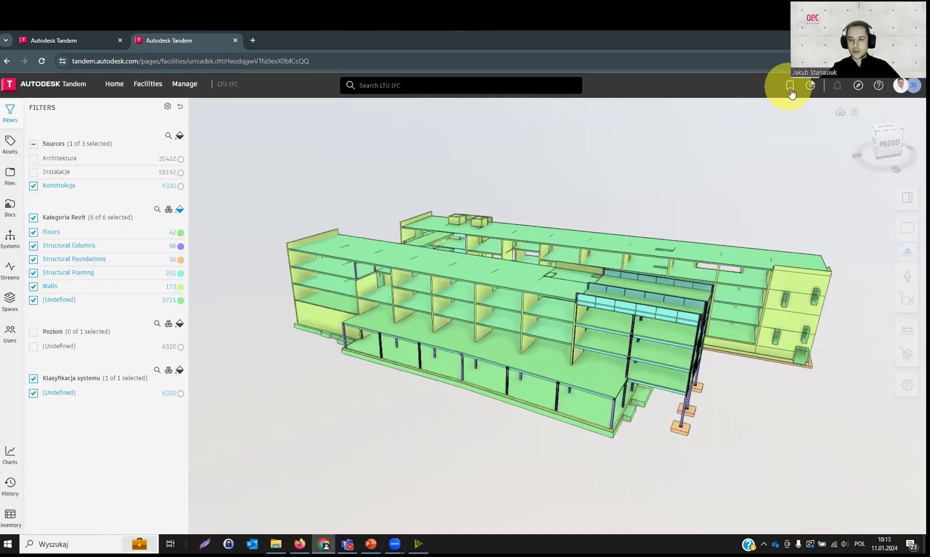
click(857, 133)
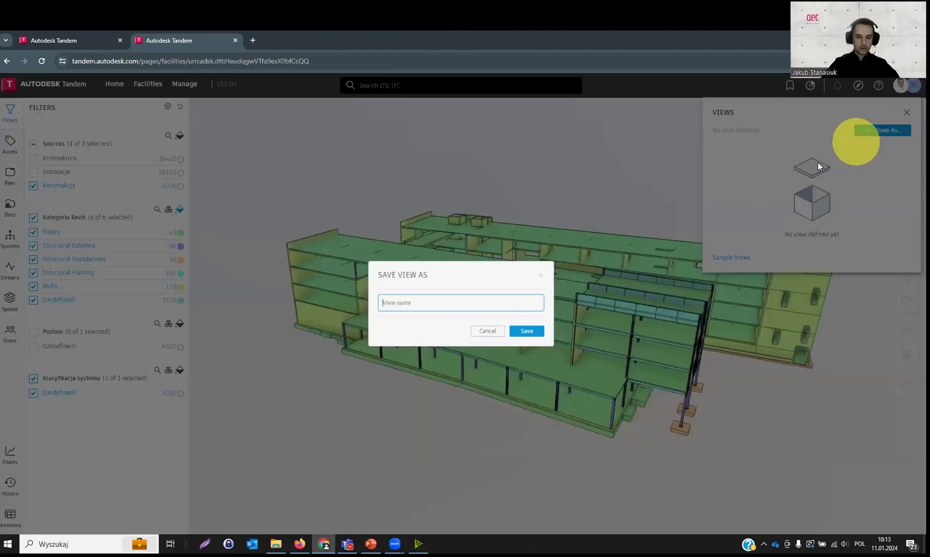
click(818, 163)
text(Konstrukcja)
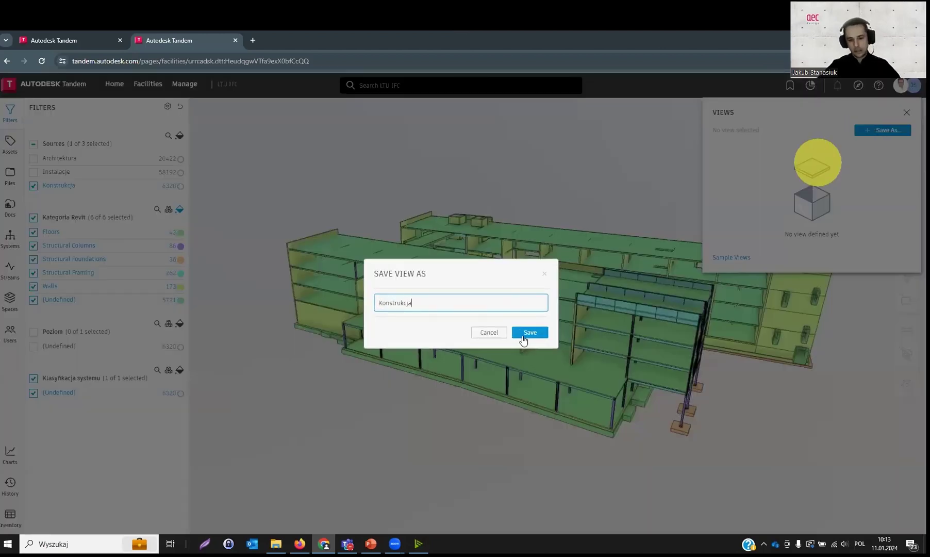
click(520, 333)
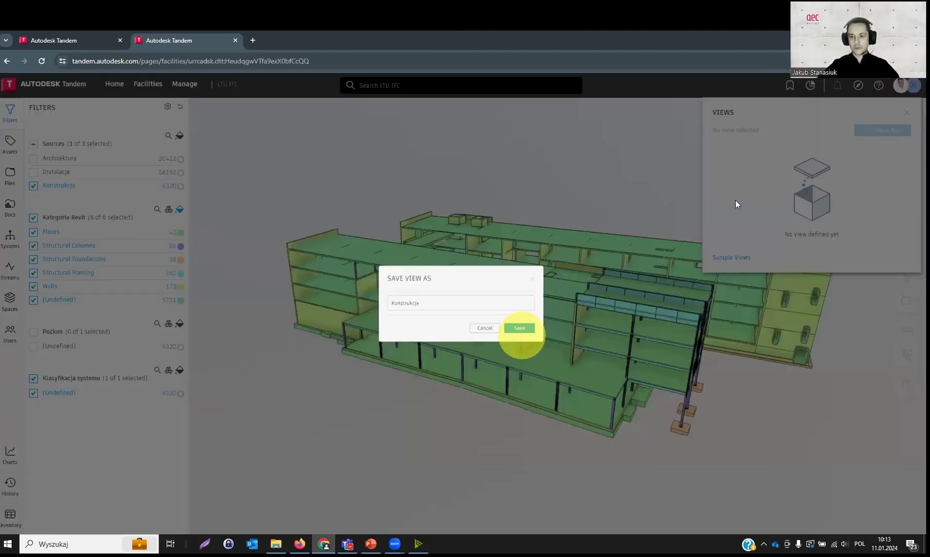
click(768, 252)
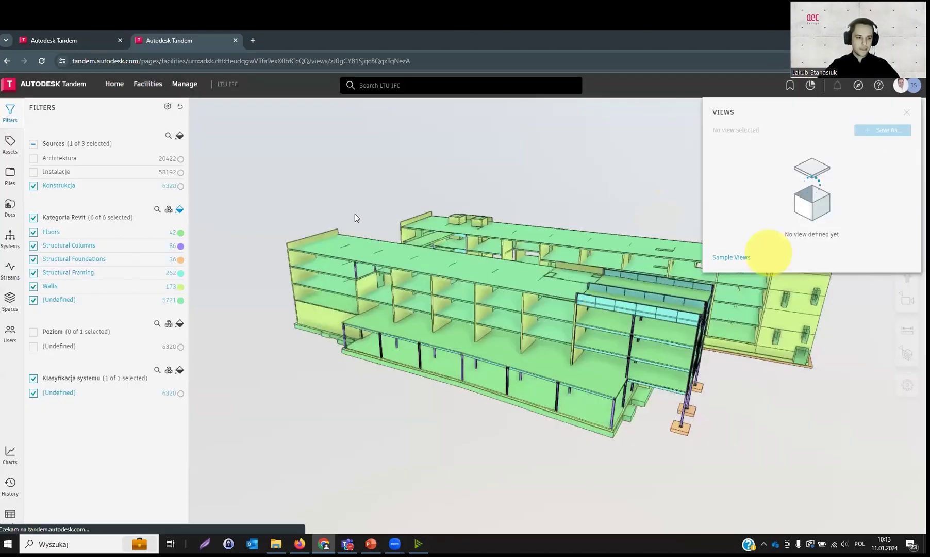
click(906, 112)
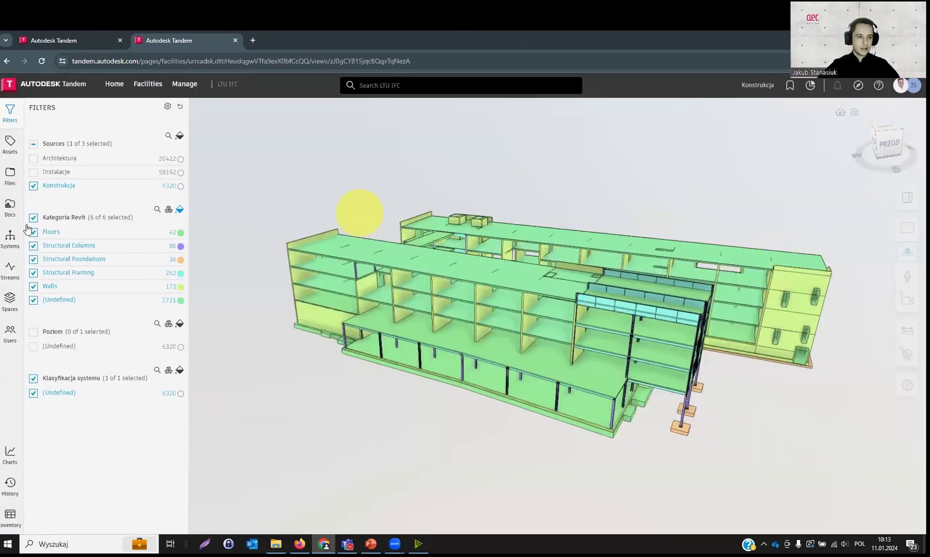
Review the account's custom parameters and the data types offered for a new parameter, and leave without adding one.
click(186, 89)
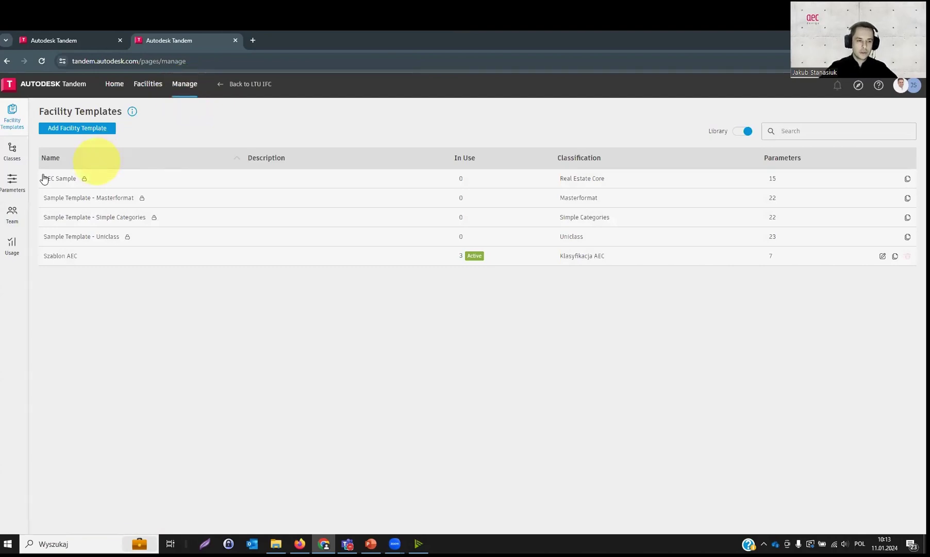
click(13, 186)
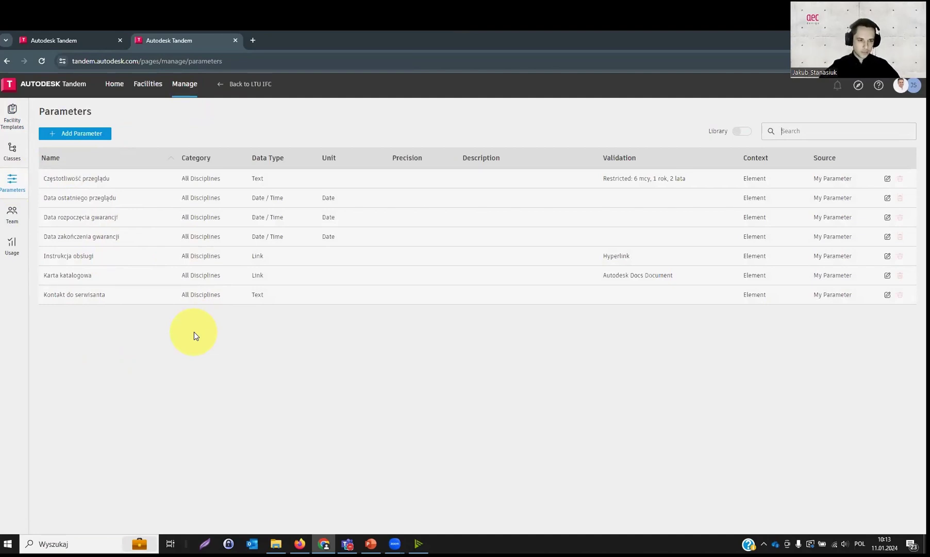
click(77, 135)
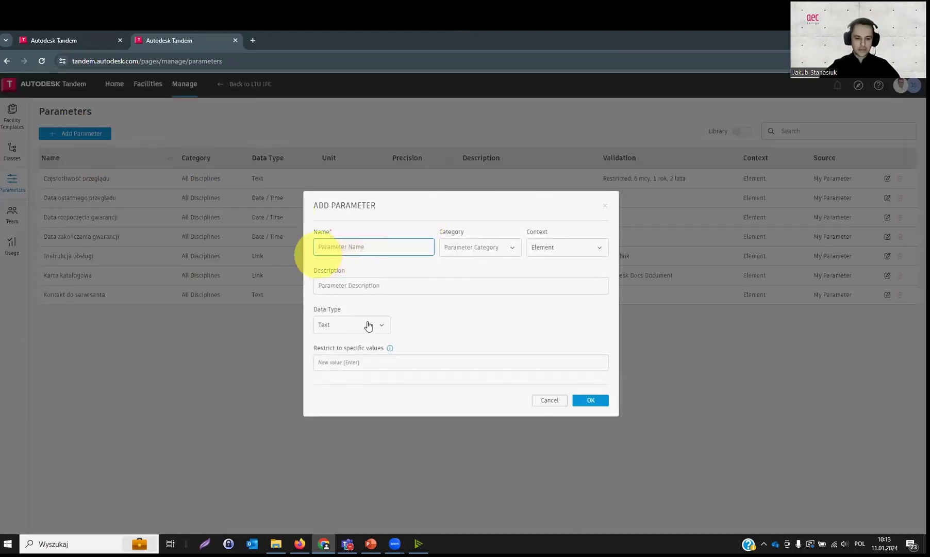
click(351, 324)
click(546, 400)
click(548, 400)
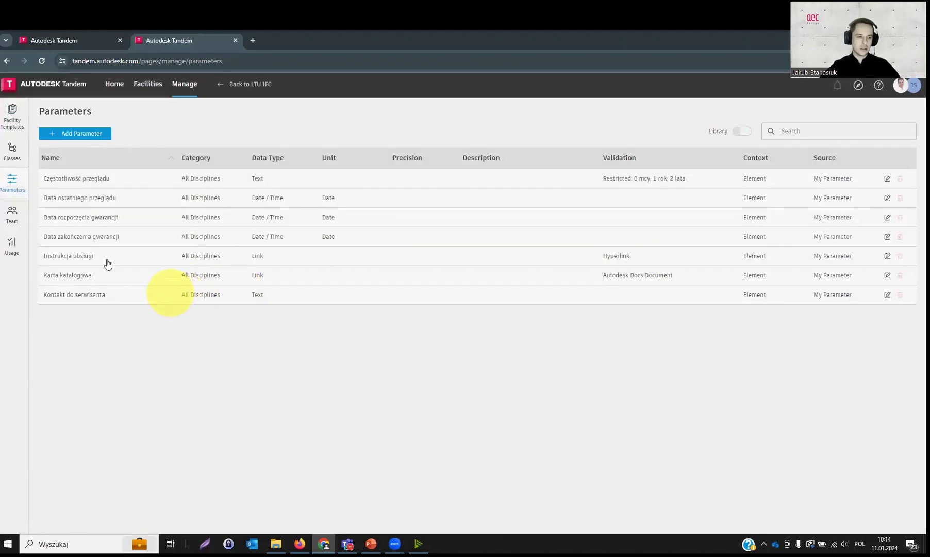
Open the Klasyfikacja AEC classification system and examine the subclasses of 01 00 00 Instalacje rurowe.
click(12, 151)
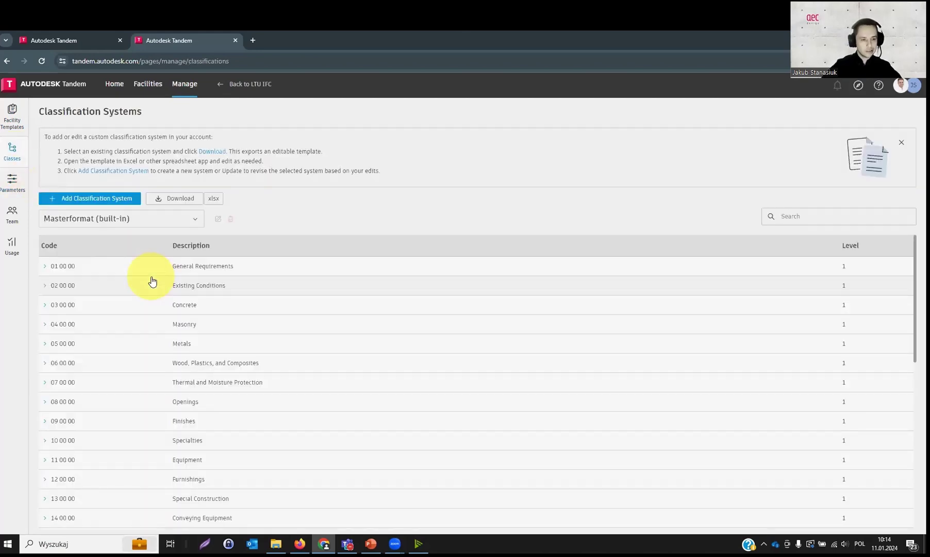
click(195, 221)
click(95, 344)
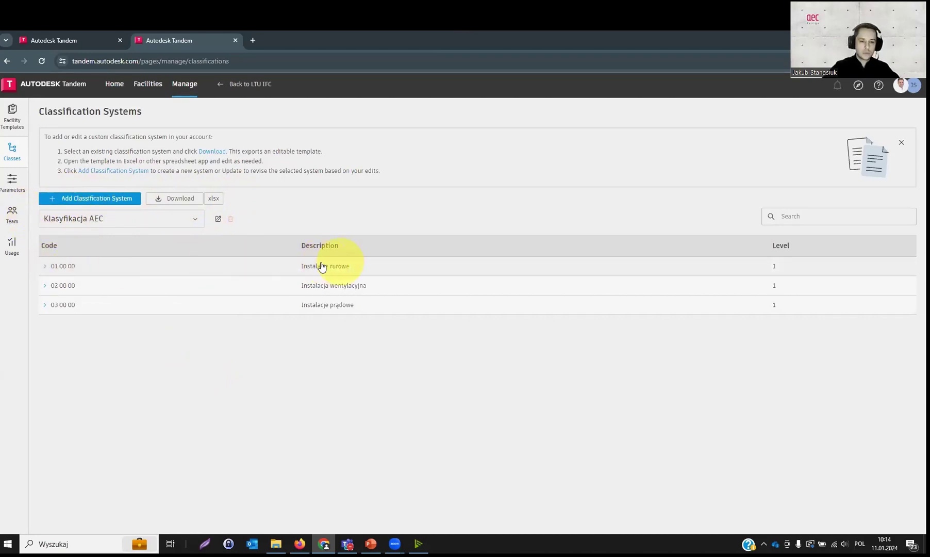
click(101, 271)
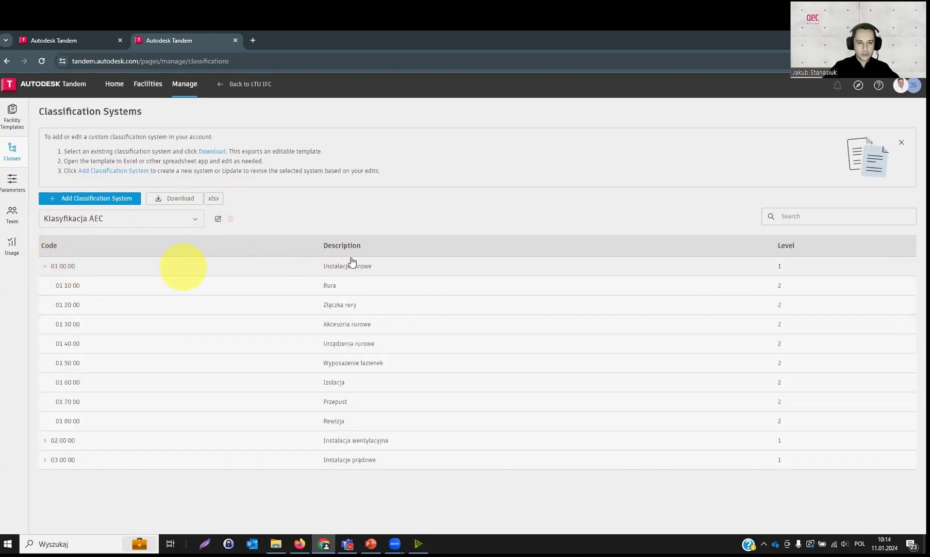
click(44, 269)
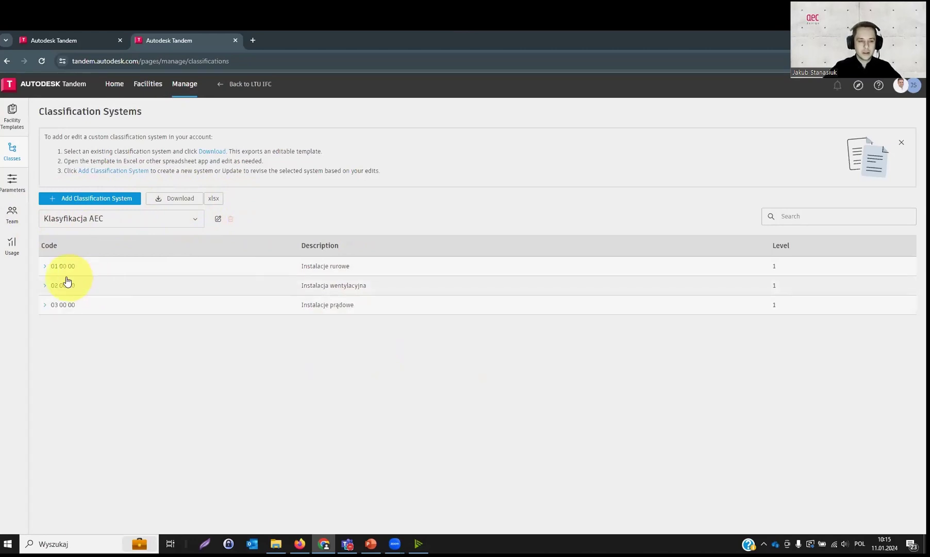
click(45, 268)
click(44, 268)
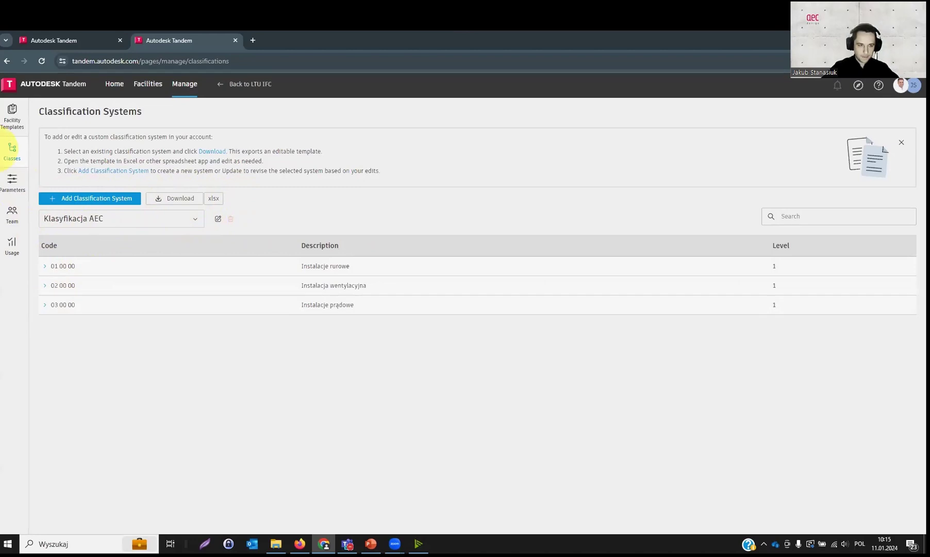
Open the Szablon AEC facility template and examine the parameters applied to its classes, including the Instalacja wentylacyjna subclasses.
click(11, 118)
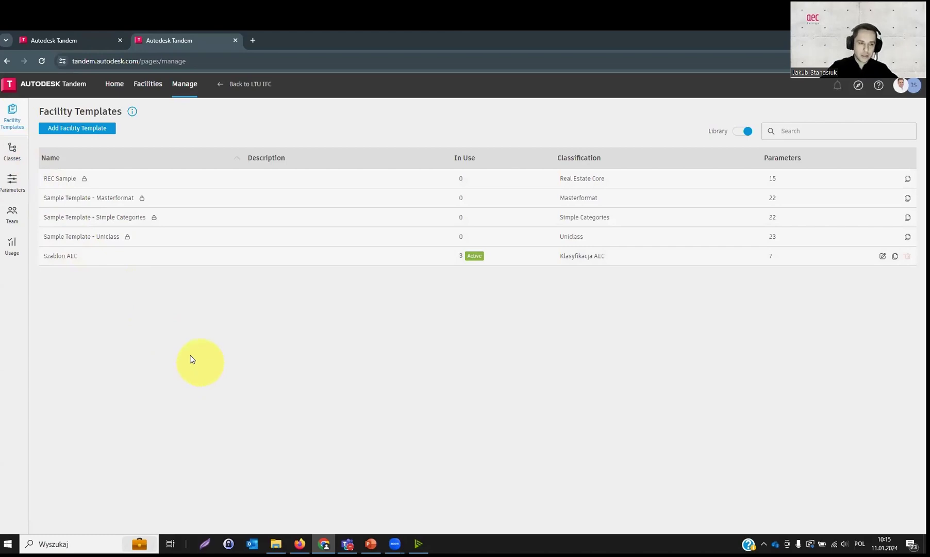
click(60, 256)
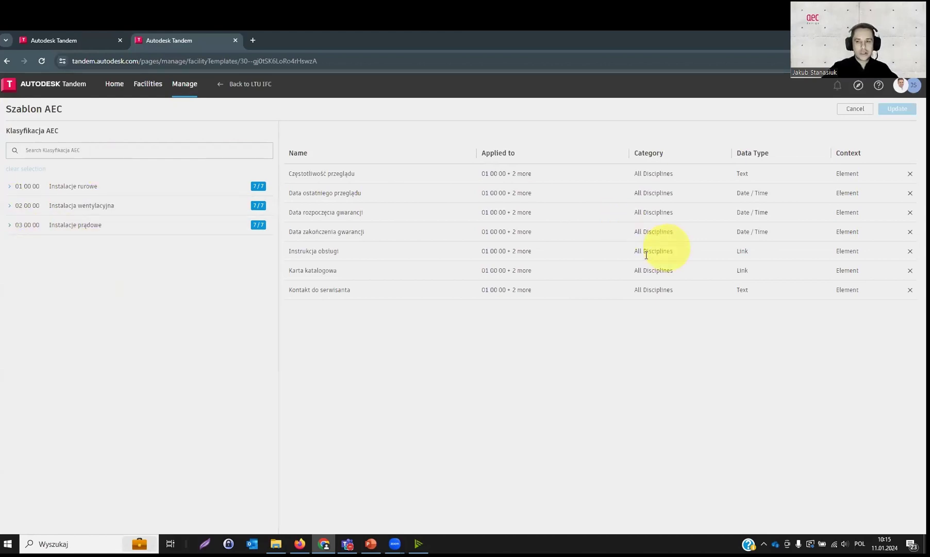
click(10, 208)
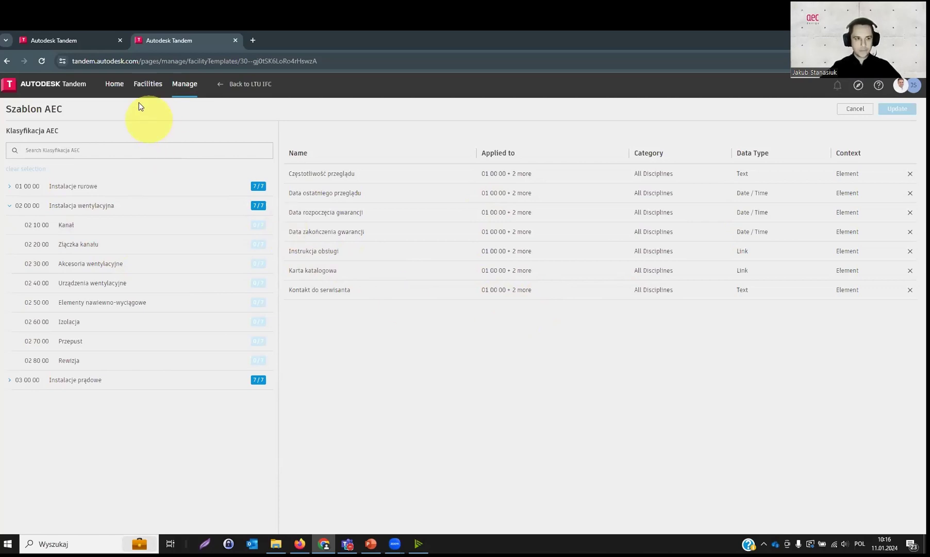
Return to the LTU IFC facility and examine the source mapping options for its classification and All Disciplines parameters.
click(237, 86)
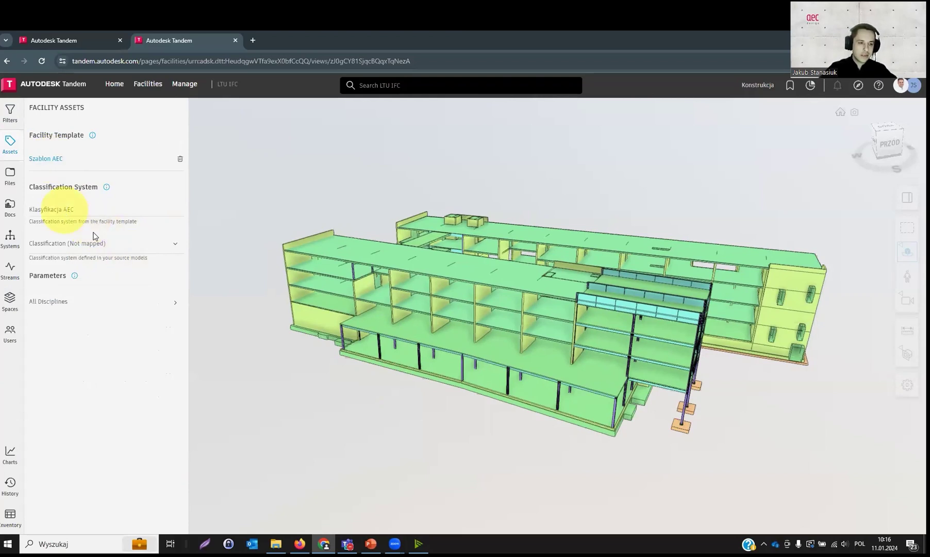
click(175, 251)
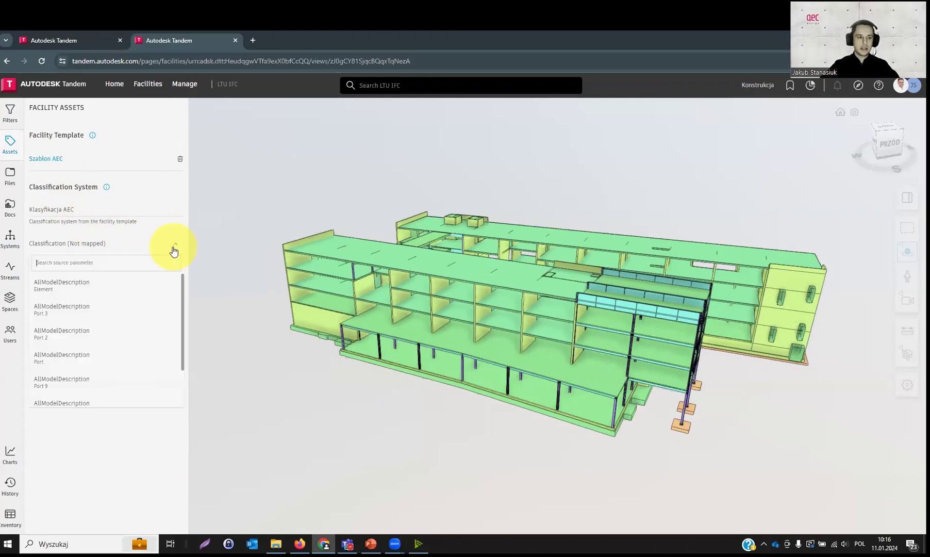
click(165, 240)
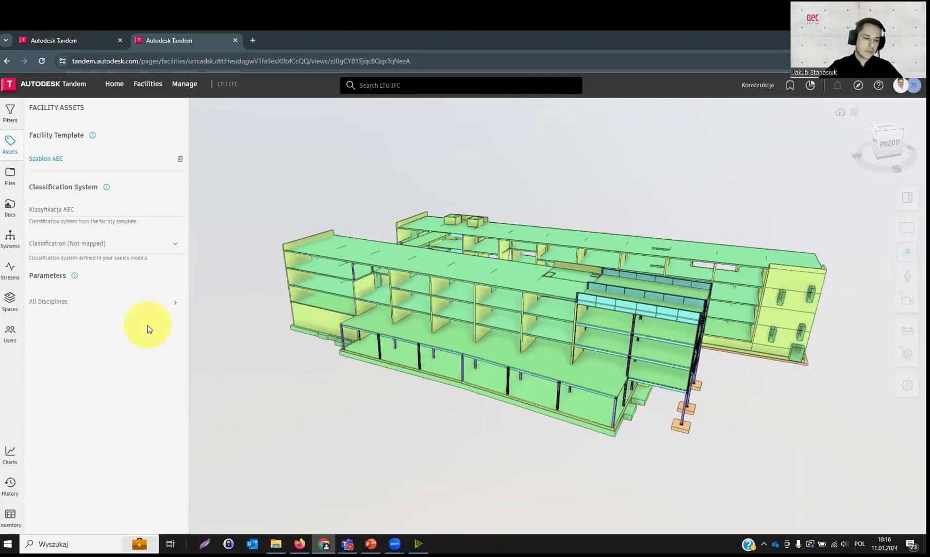
click(171, 305)
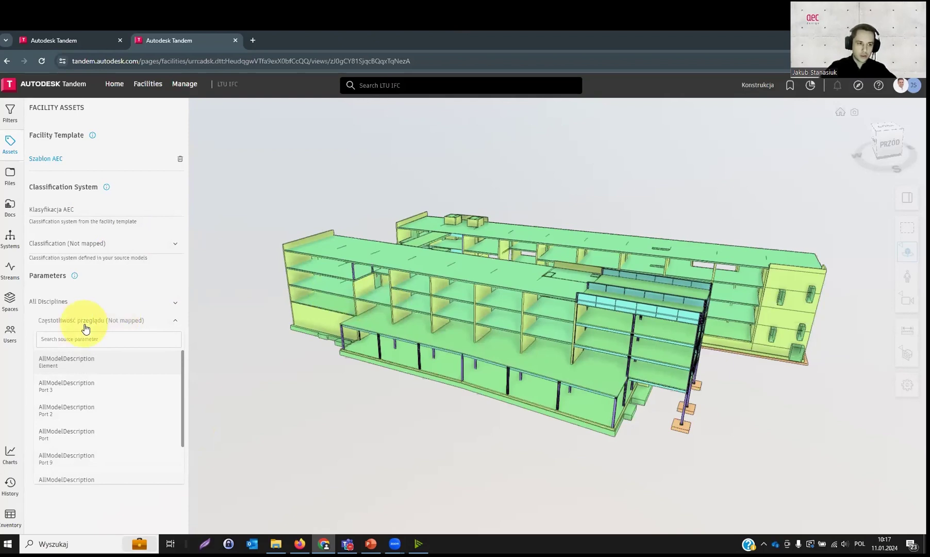
Filter the facility sources to show only the Instalacje model.
click(10, 115)
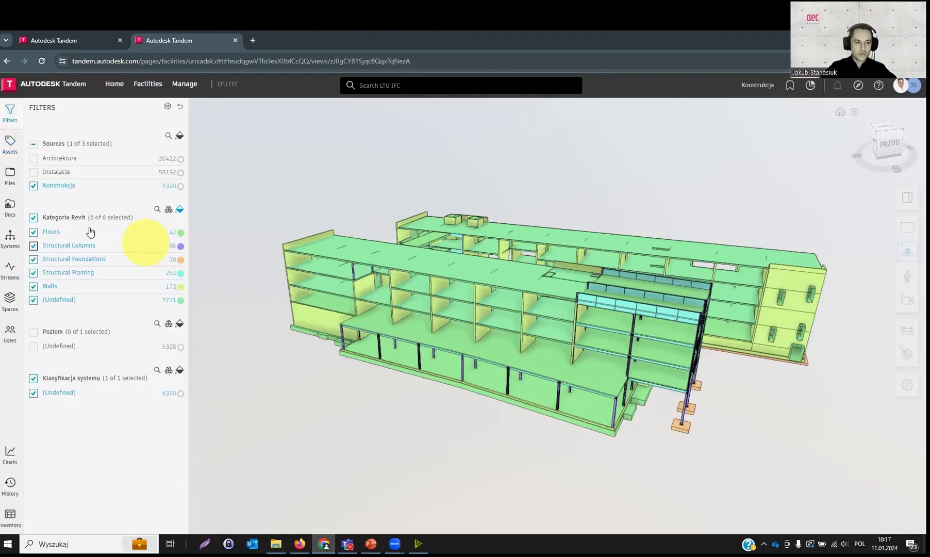
click(34, 172)
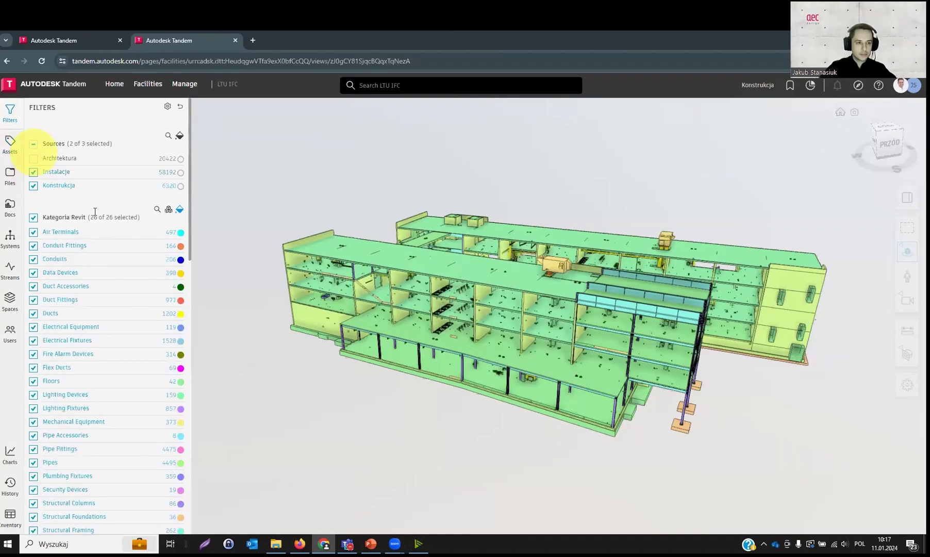
click(34, 144)
click(34, 144)
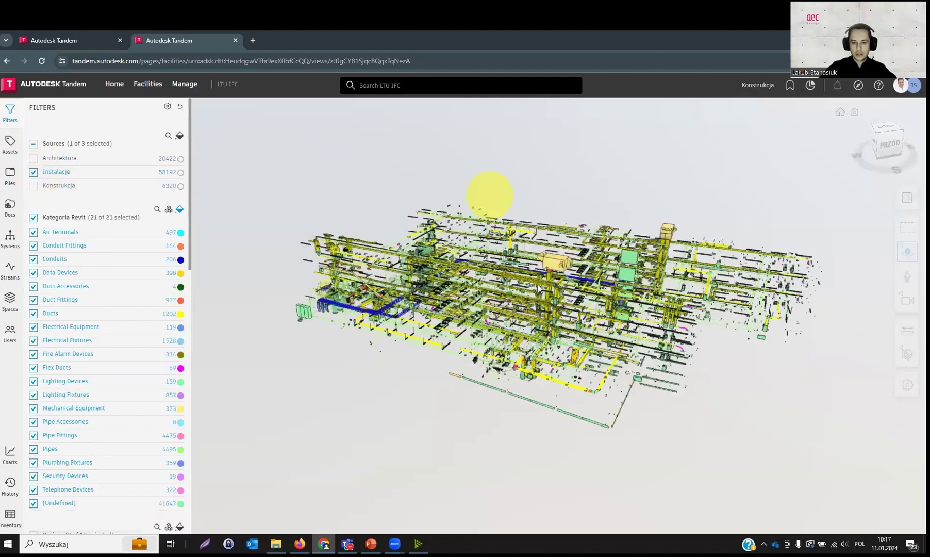
Classify the AirHandler_v03:ERV-2 rooftop unit as Urządzenia wentylacyjne under Instalacja wentylacyjna and open its Data ostatniego przeglądu for editing.
scroll(538, 284, up, 2)
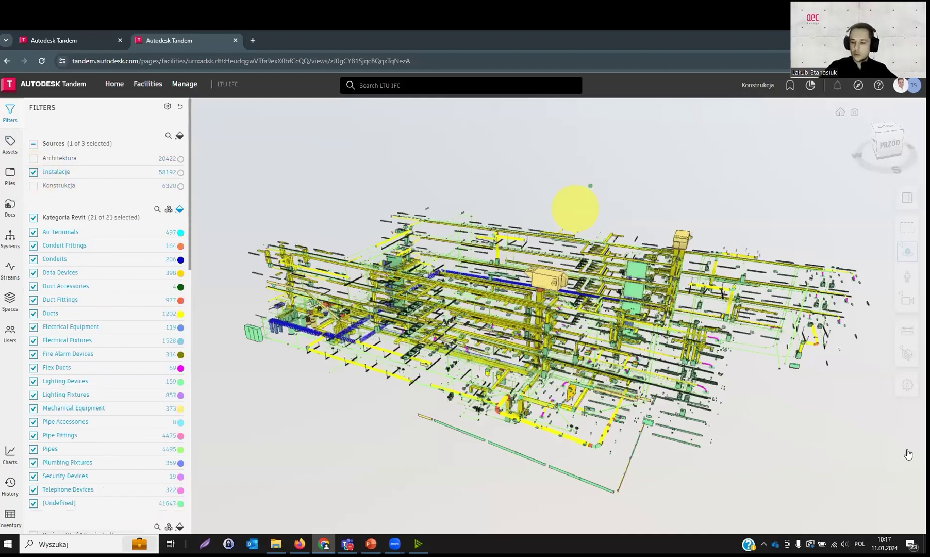
scroll(910, 447, up, 2)
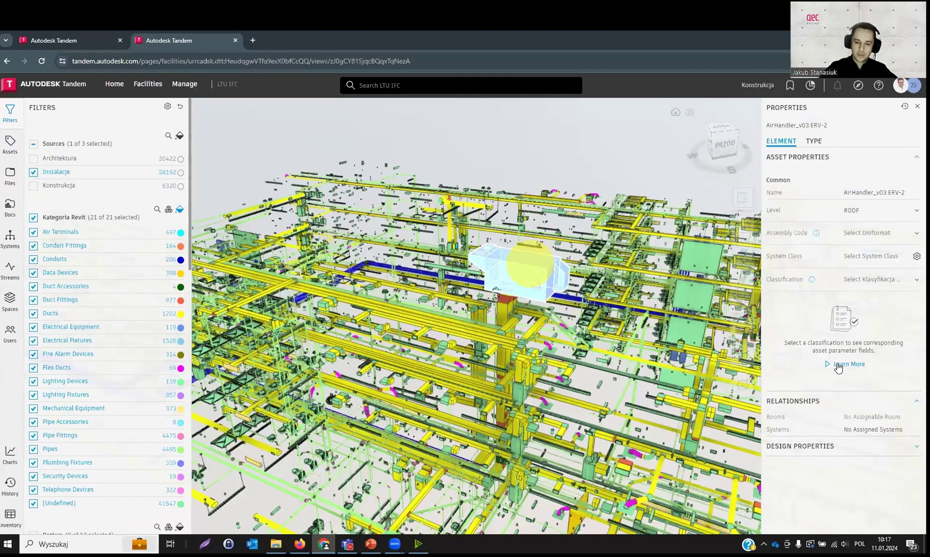
click(837, 365)
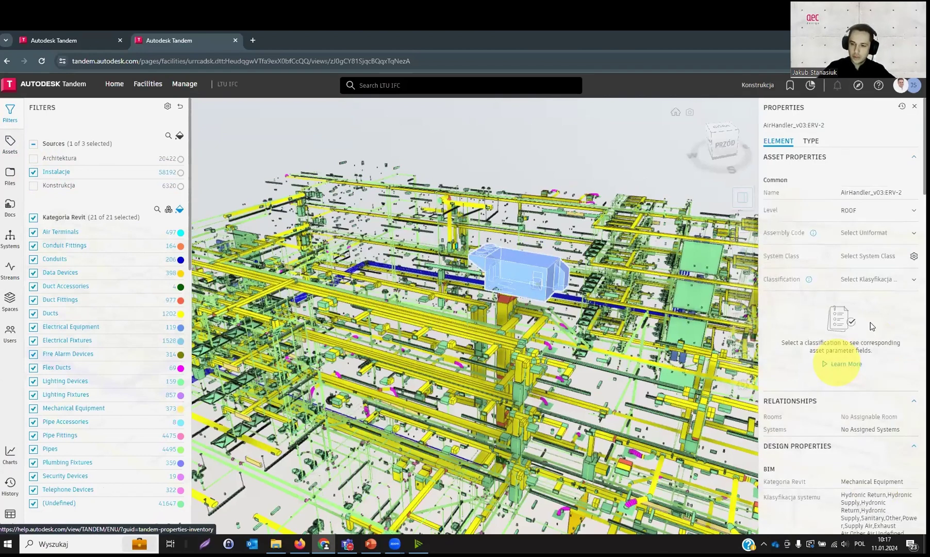
click(914, 283)
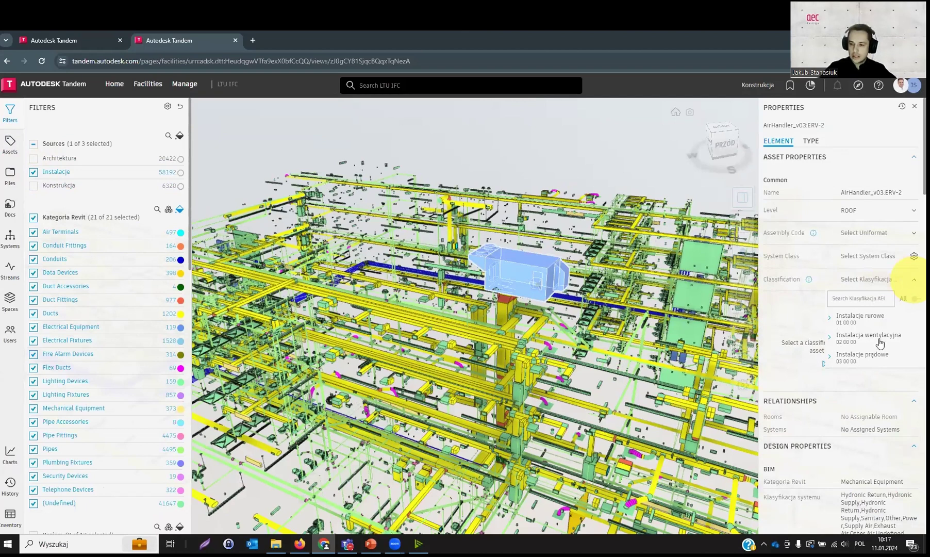
click(837, 333)
click(874, 353)
click(883, 280)
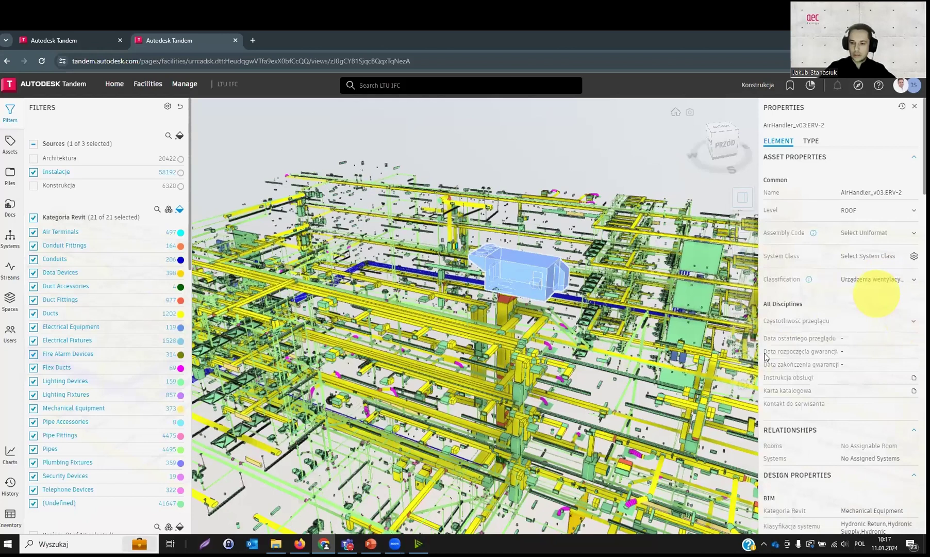
click(876, 339)
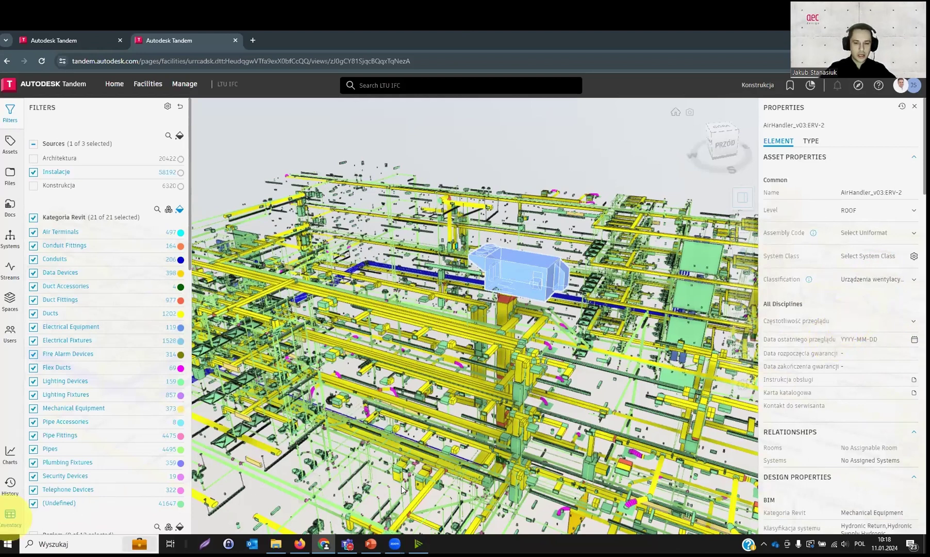
Show the asset inventory and limit the Kategoria Revit filter to Mechanical Equipment only.
click(10, 517)
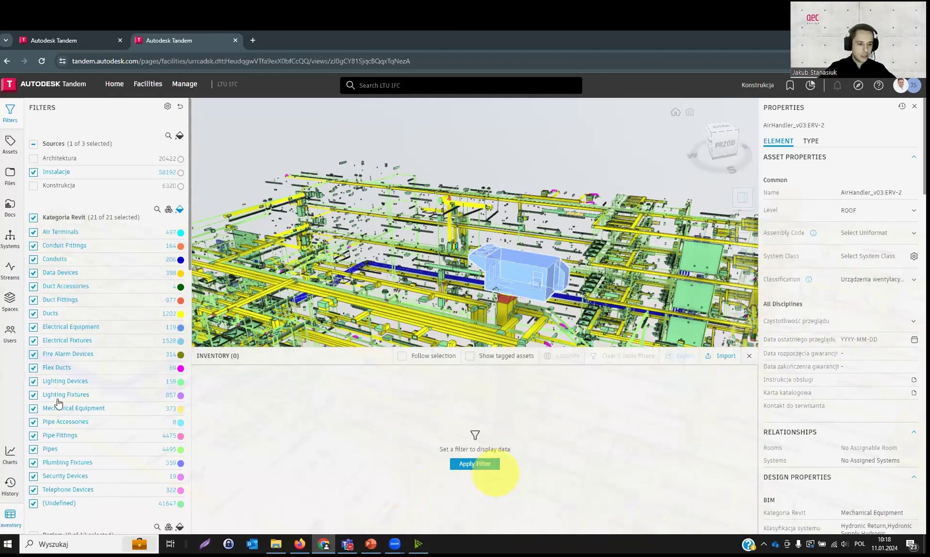
key(Escape)
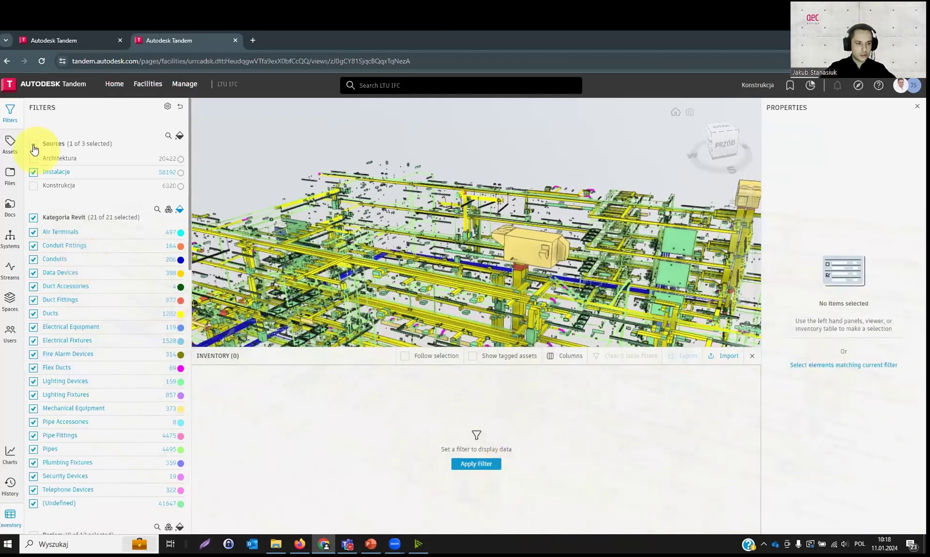
click(33, 219)
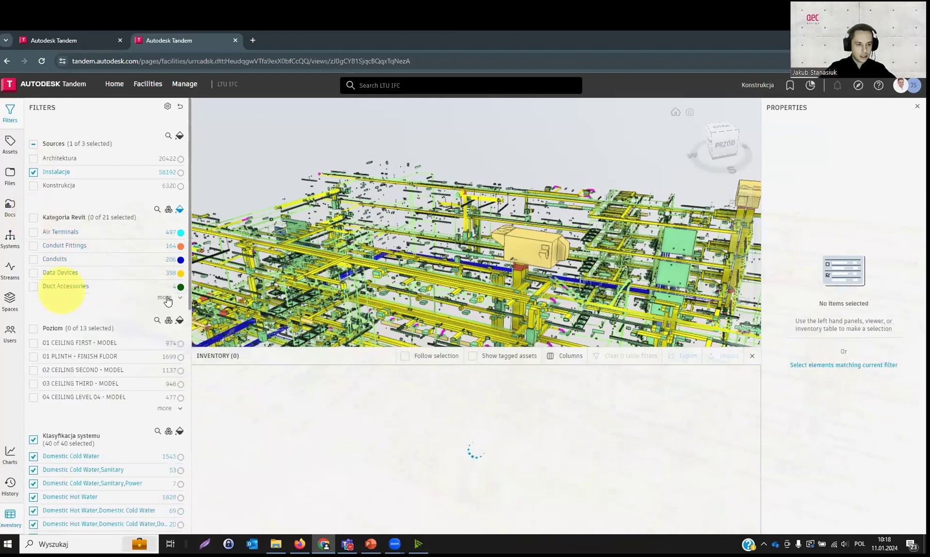
click(114, 305)
click(33, 368)
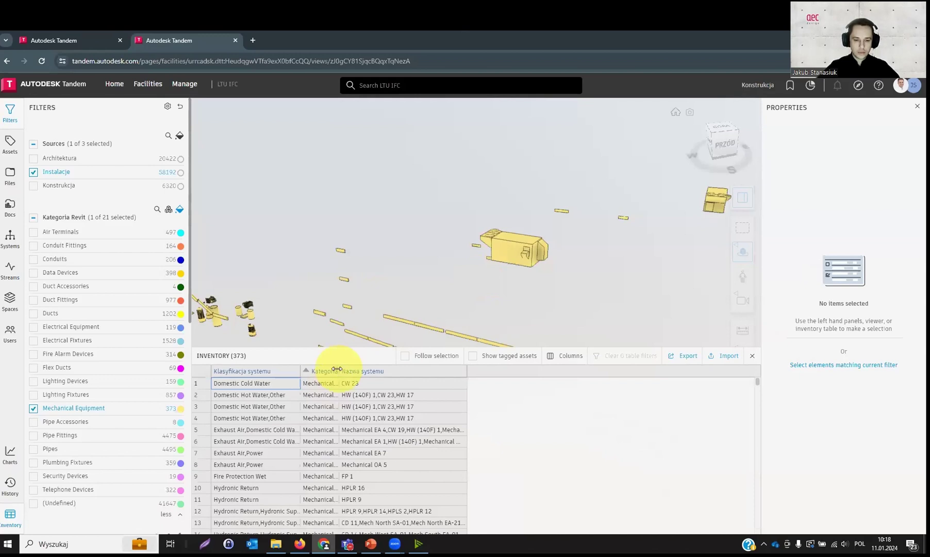
Widen the inventory's Kategoria Revit column and add the applied parameter Częstotliwość przeglądu as a widened column.
drag(338, 369, 495, 370)
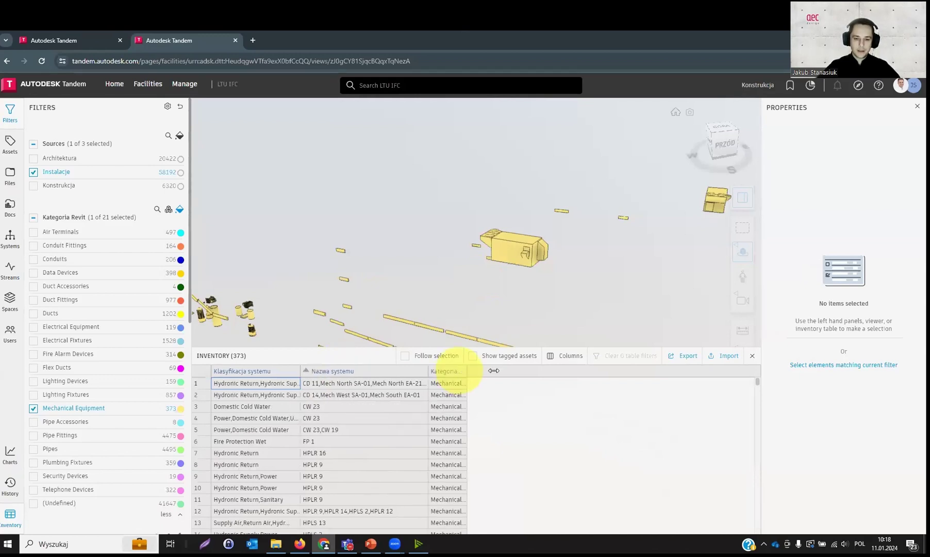
click(566, 356)
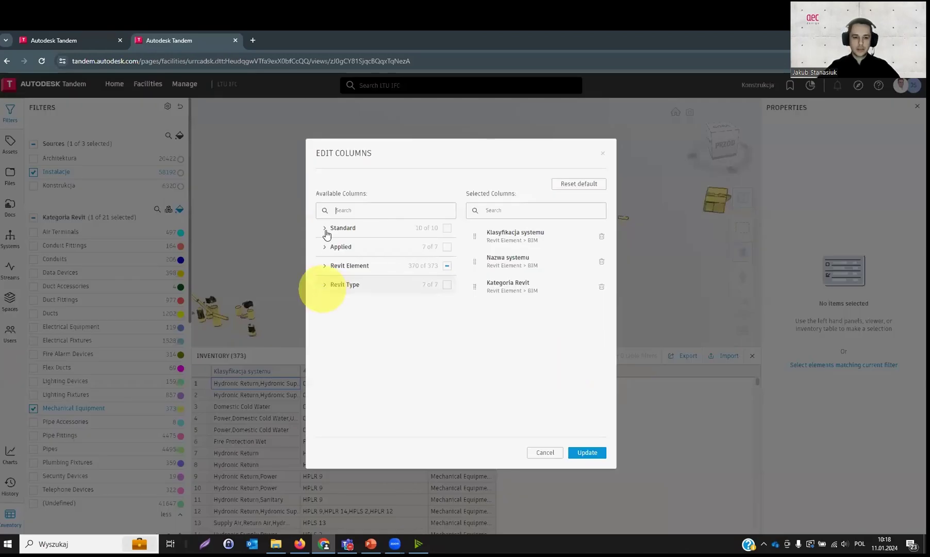
click(326, 248)
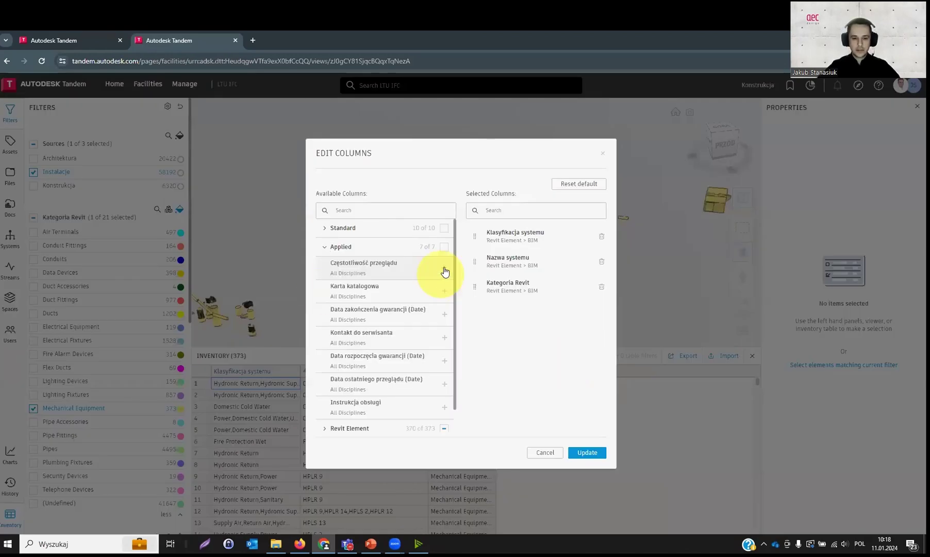
click(444, 269)
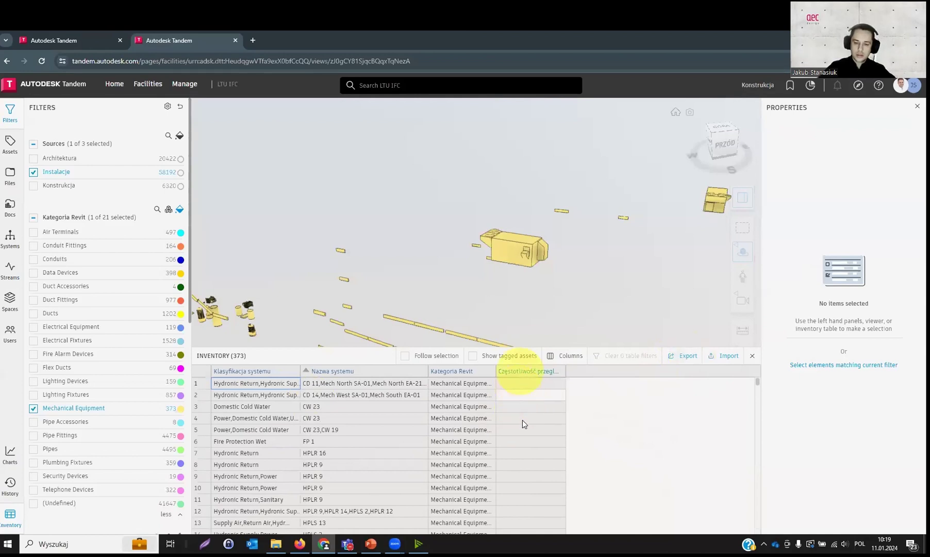
drag(565, 370, 599, 370)
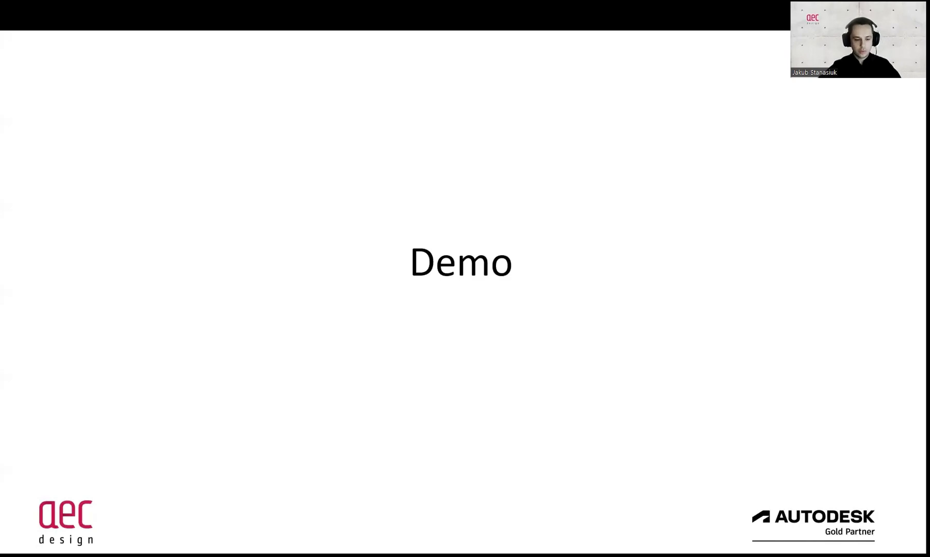
key(Right)
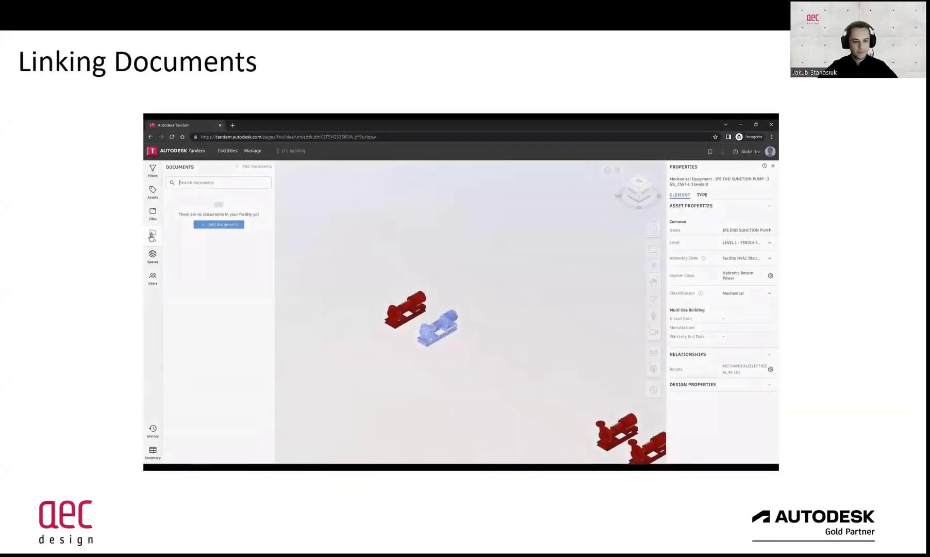
Add DB_CMB-P-NU-(G1)(GA1)(HA1)(GB1)(HB1)_U11_E2.pdf and Grundfos_UPS26-99FC_Data_Sheet.pdf to the facility from the Documents folder of the LTU - Building project in Autodesk Docs.
key(Right)
click(96, 193)
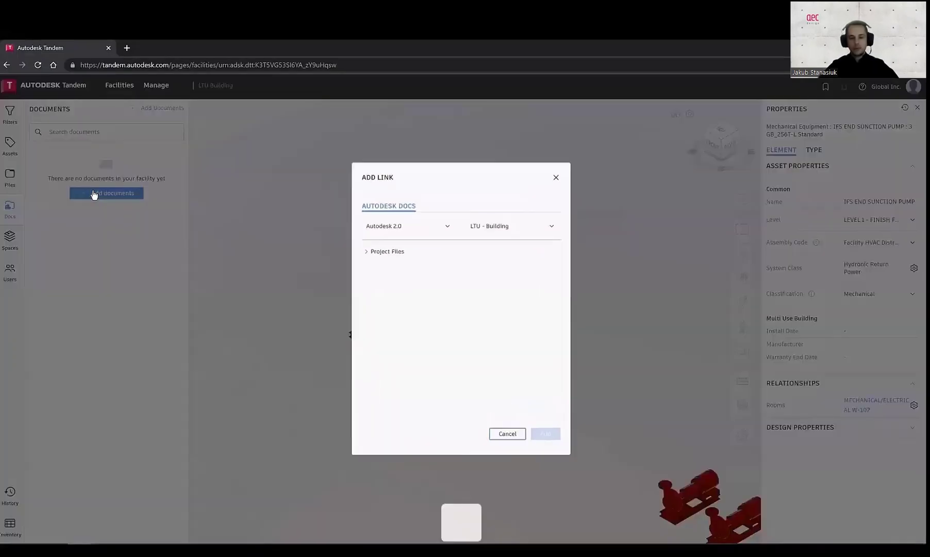
click(365, 252)
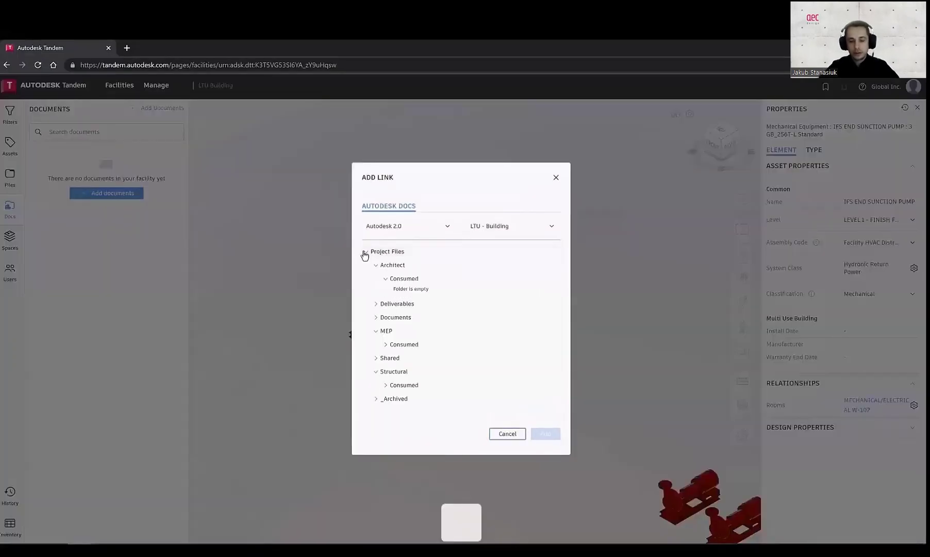
click(375, 318)
click(390, 330)
click(390, 344)
click(547, 436)
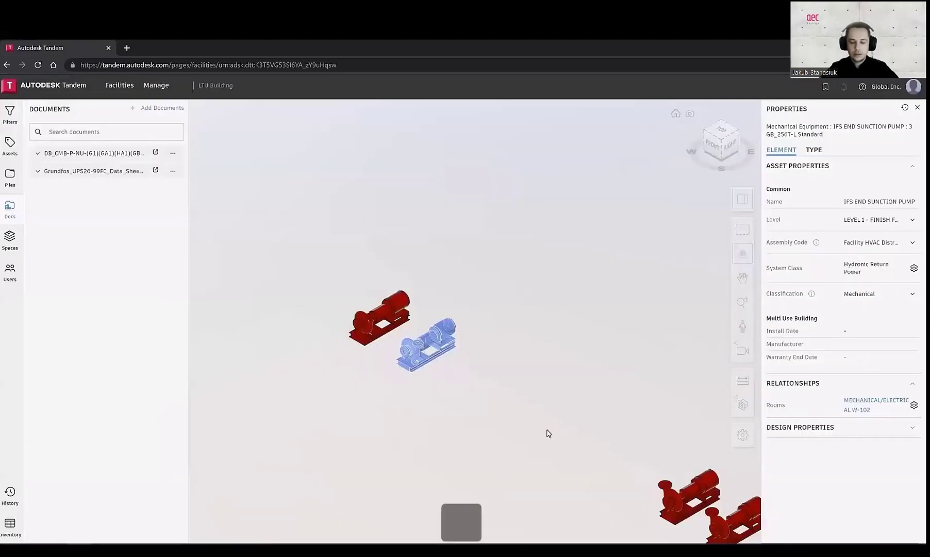
Preview the Grundfos_UPS26-99FC_Data_Sheet document and look at the selected pump's type and element properties.
click(39, 173)
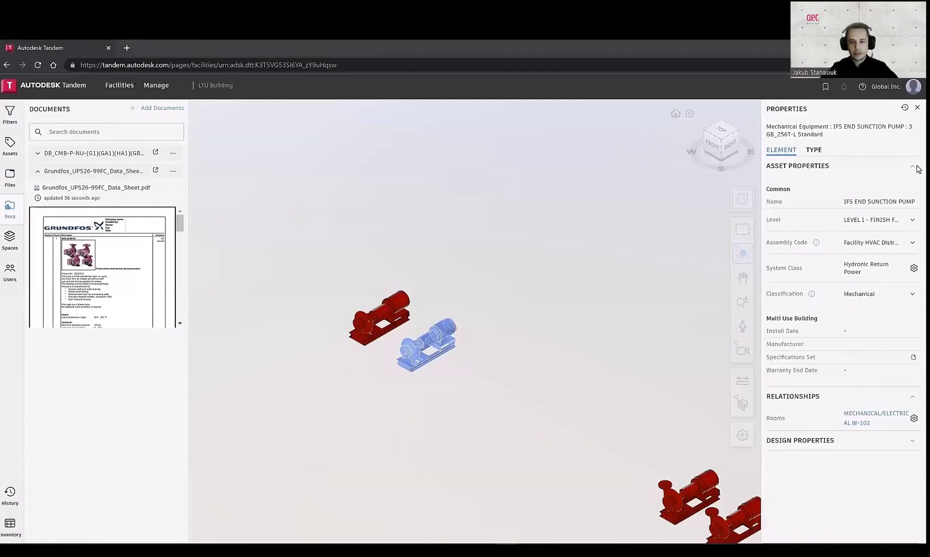
click(814, 149)
click(788, 149)
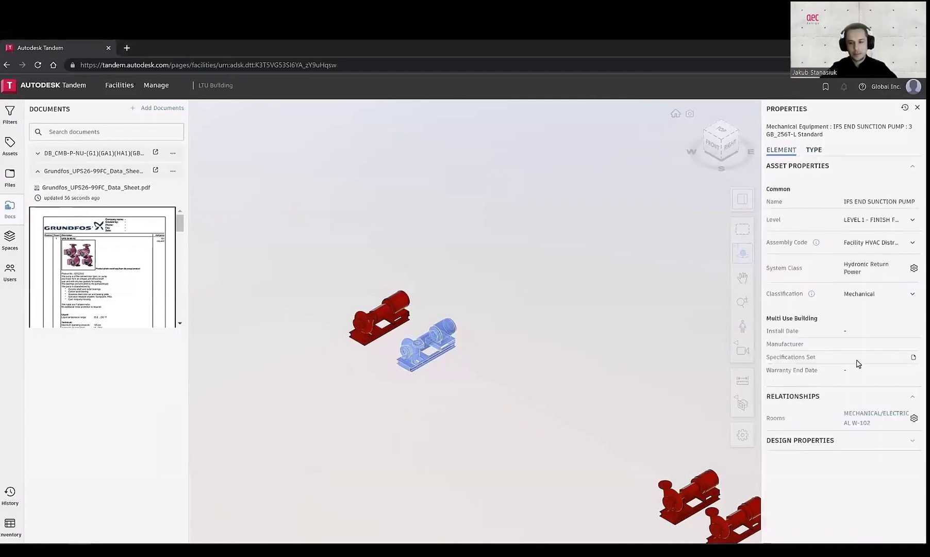
Link the facility document DB_CMB-P-NU-(G1)(GA1)(HA1)(GB1)(HB1)_U11_E2.pdf to the pump's Specifications Set and view page 2 of the linked file.
click(912, 359)
click(387, 282)
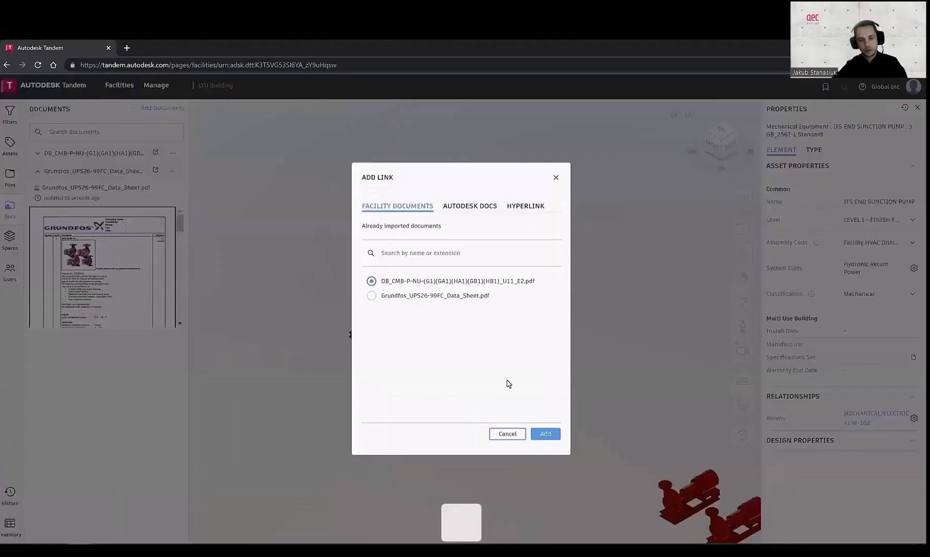
click(545, 433)
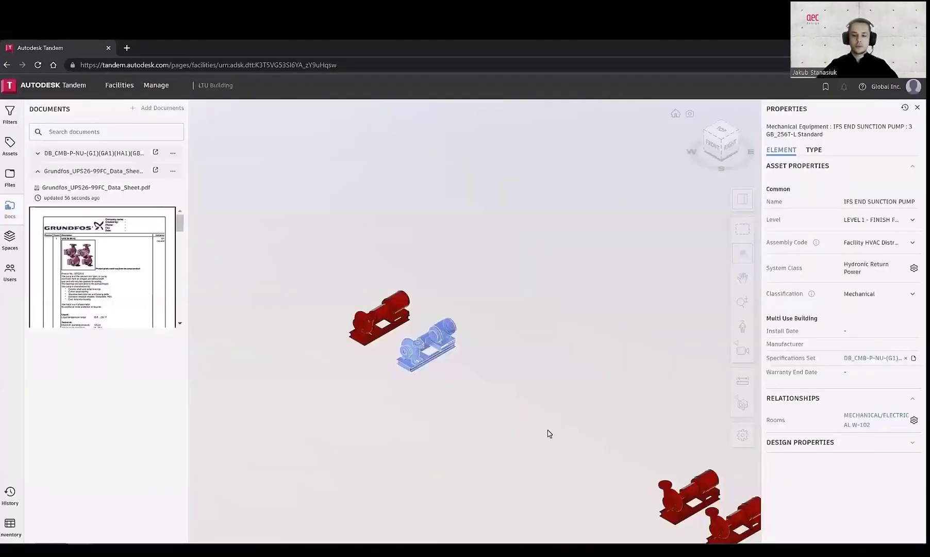
click(866, 358)
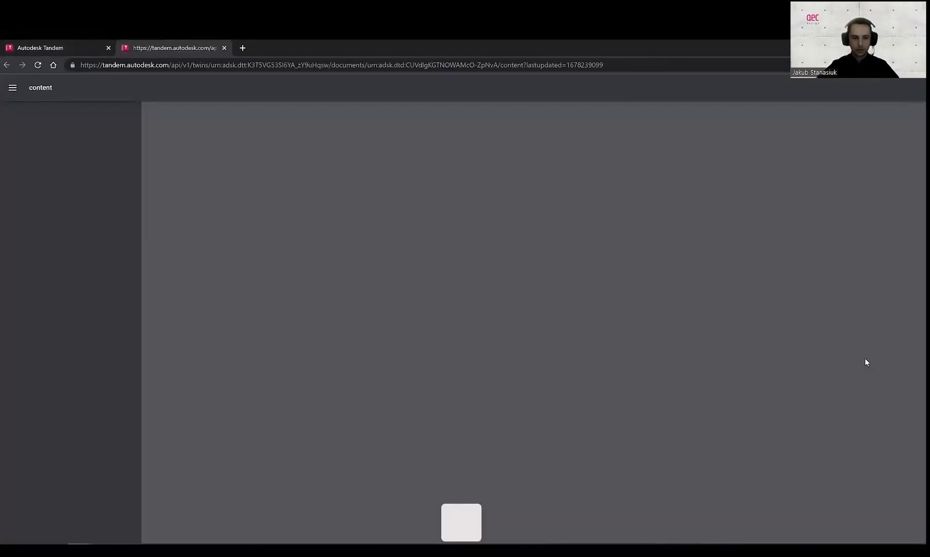
click(95, 255)
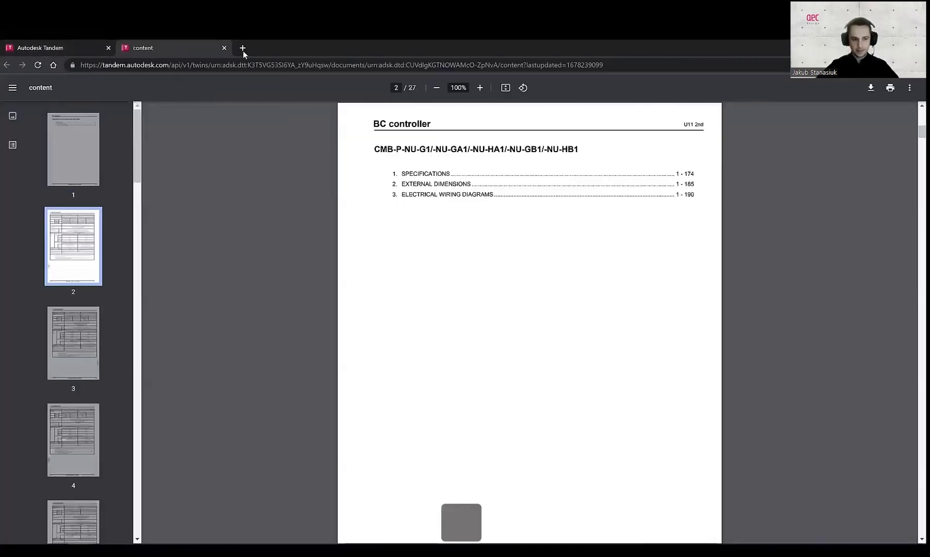